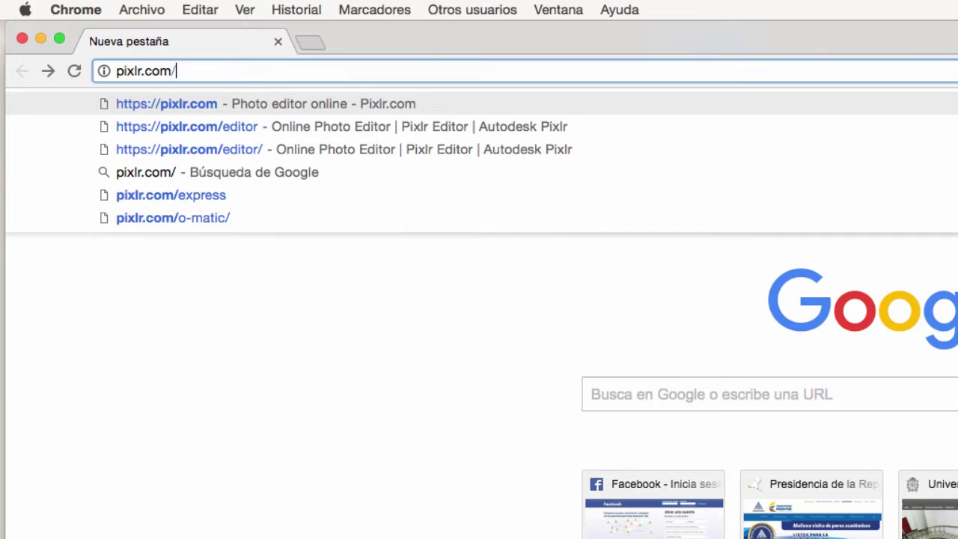
Open the Pixlr online editor at pixlr.com/editor and load Páramo_de_Sumapaz.jpg from the computer's Descargas folder.
key("Return")
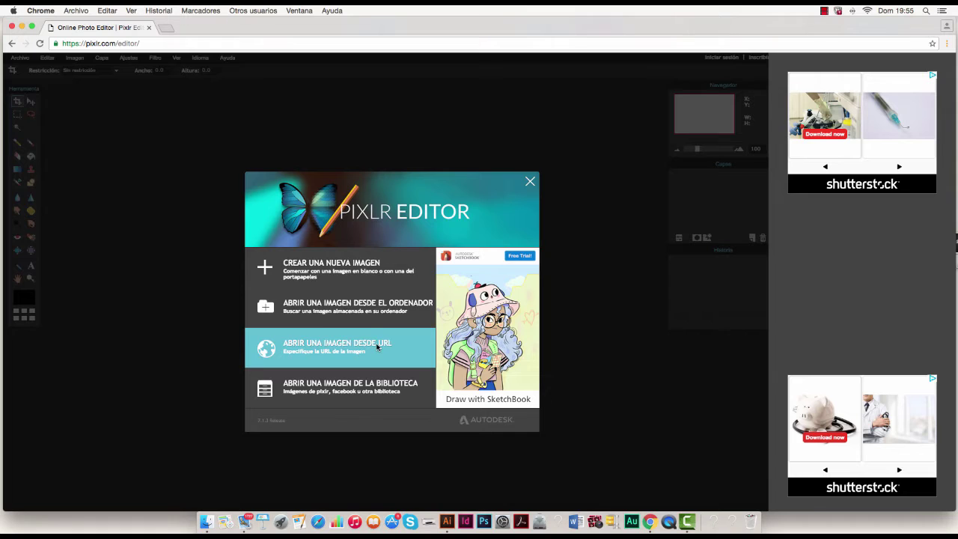
left_click(365, 309)
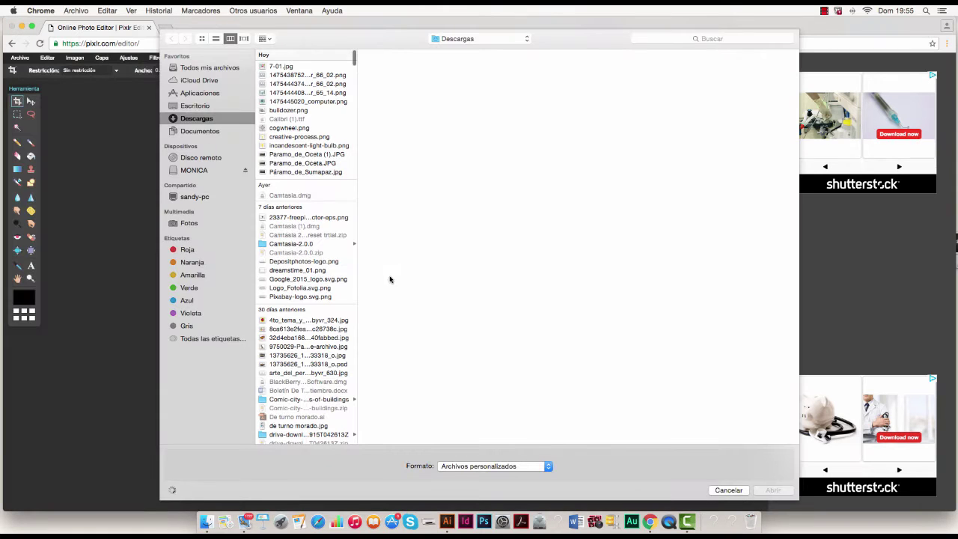
left_click(292, 173)
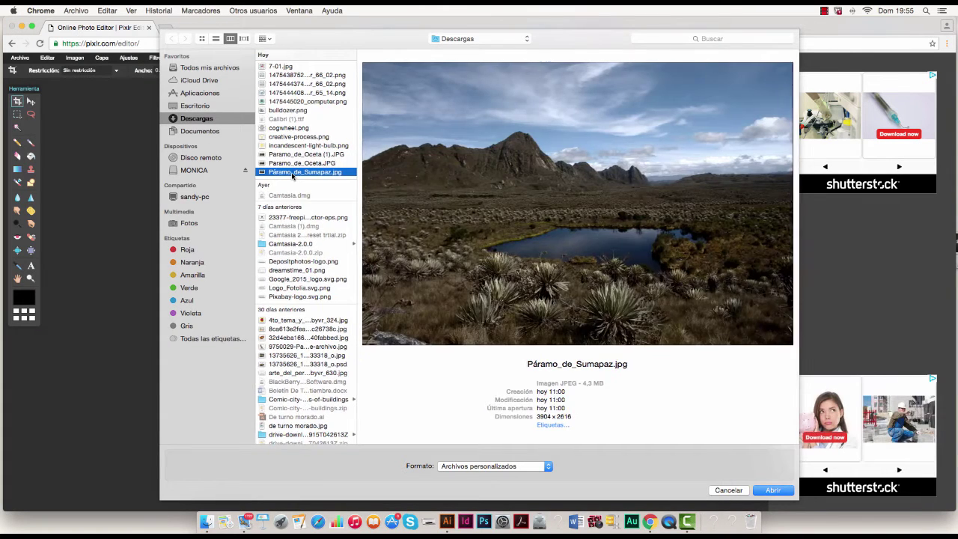
double_click(291, 173)
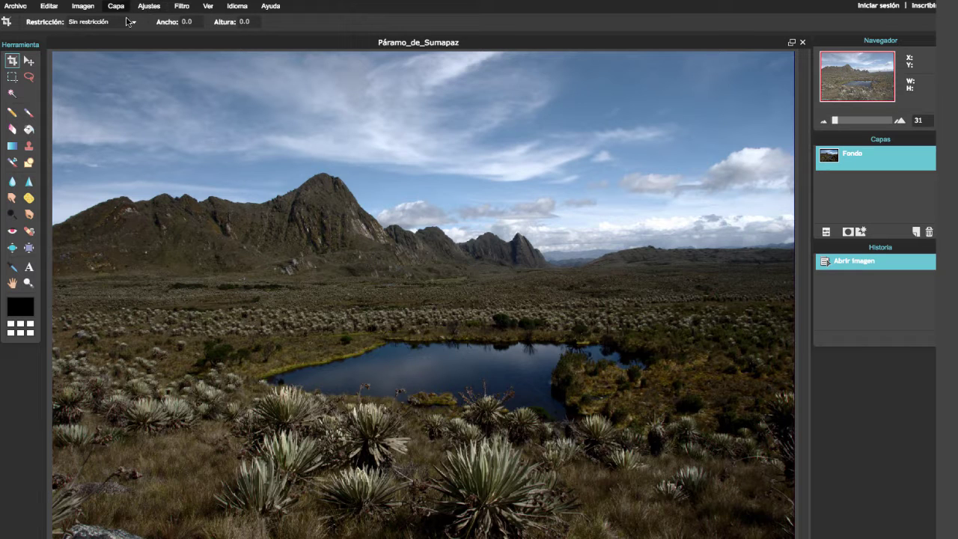
Adjust the photo's brightness to 20 and its contrast to 46, with the dialog moved over the sky.
left_click(148, 8)
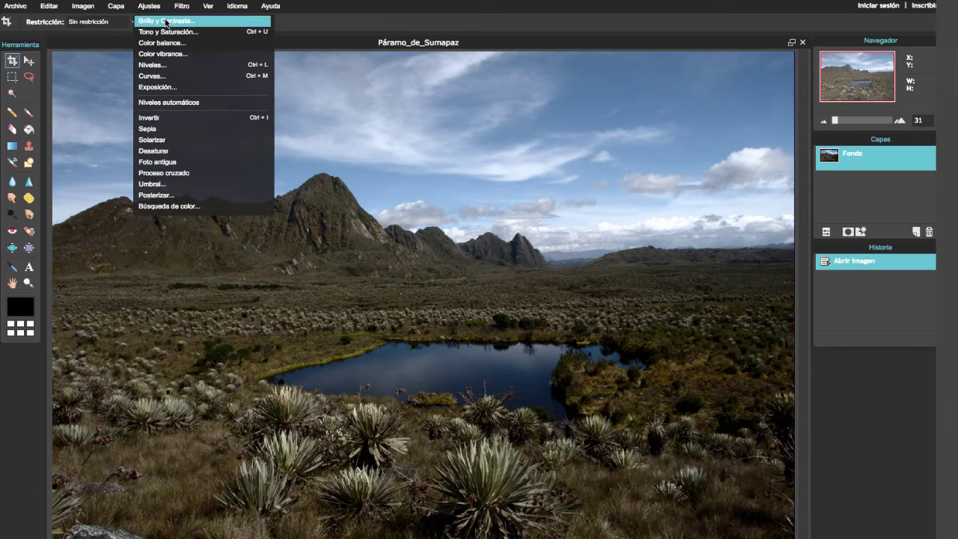
left_click(148, 21)
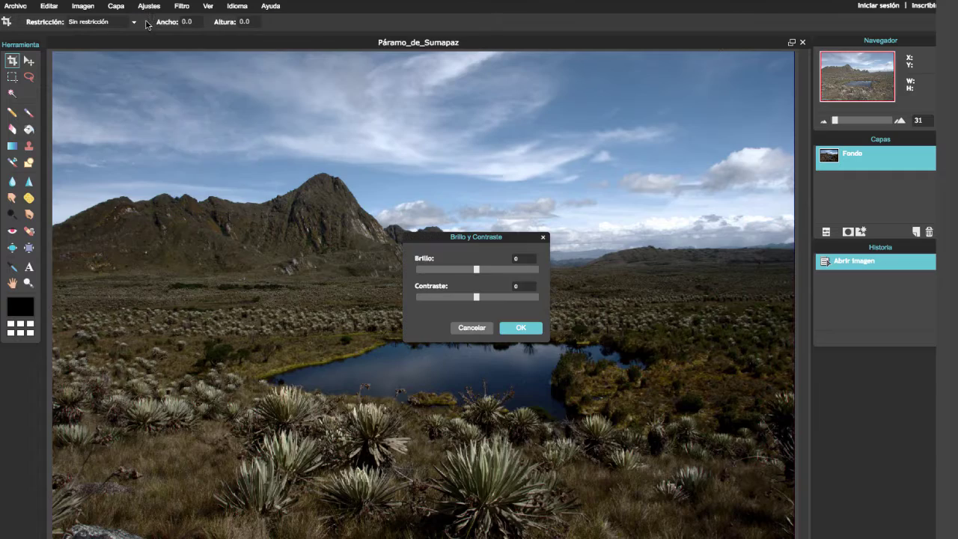
left_click_drag(470, 242, 574, 116)
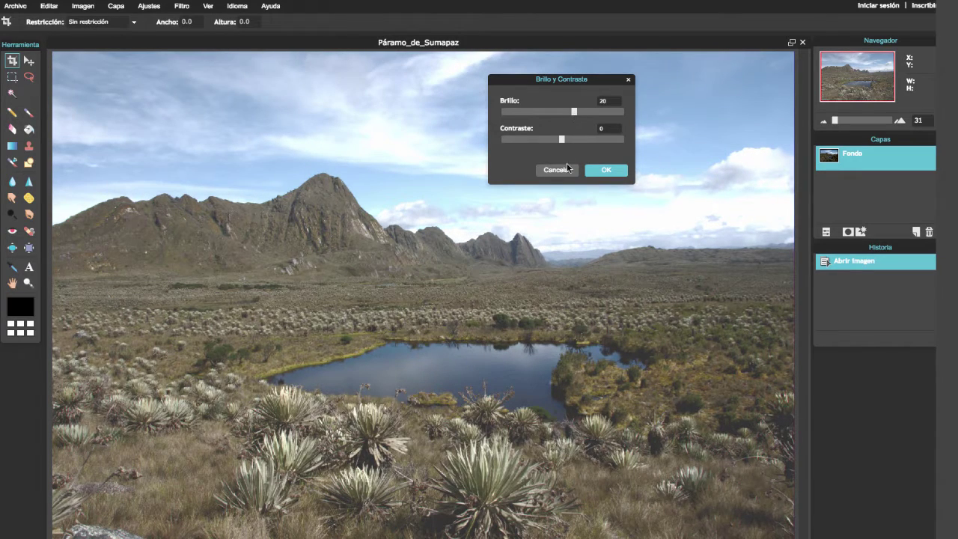
mouse_move(560, 140)
left_mouse_down()
mouse_move(620, 144)
mouse_move(508, 144)
mouse_move(577, 145)
left_mouse_up()
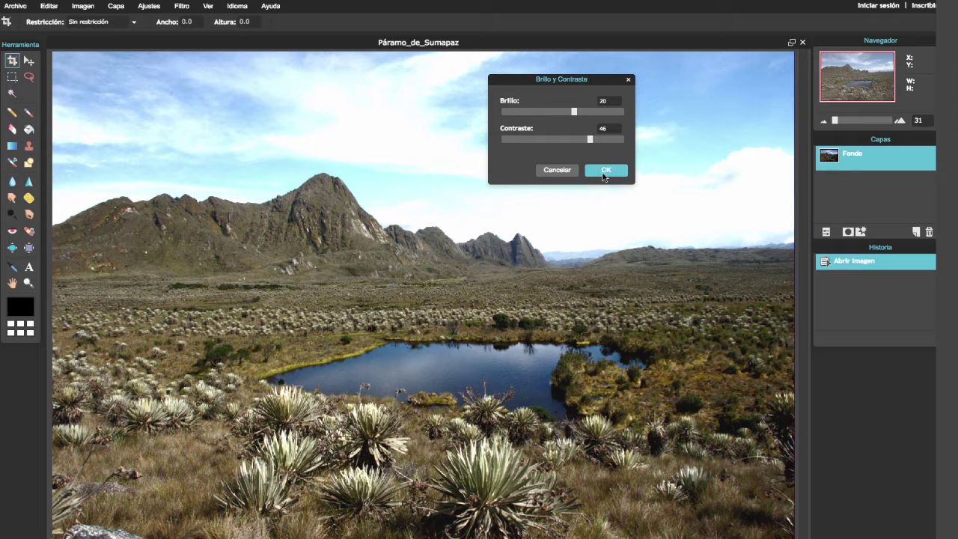
left_click(605, 171)
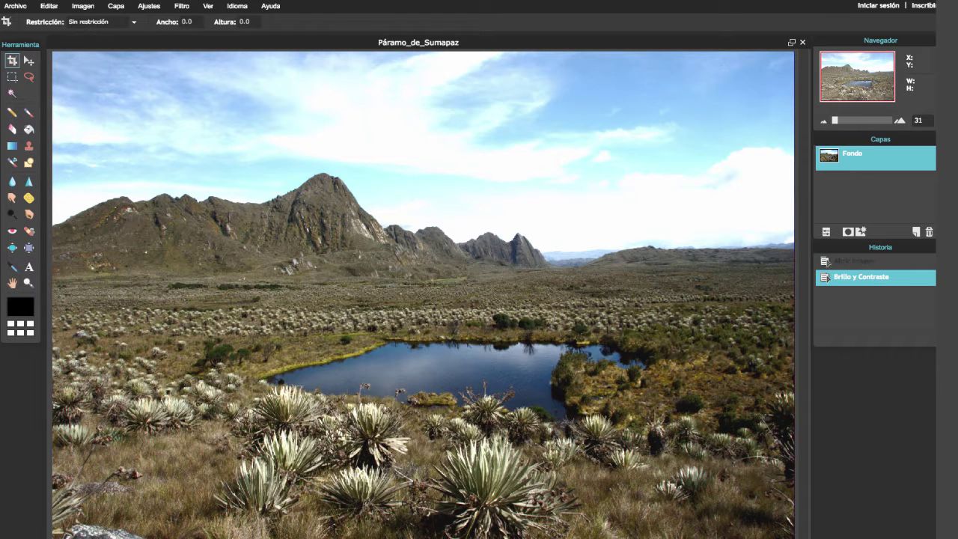
Apply a hue and saturation adjustment to the photo with the saturation set to 13.
left_click(149, 7)
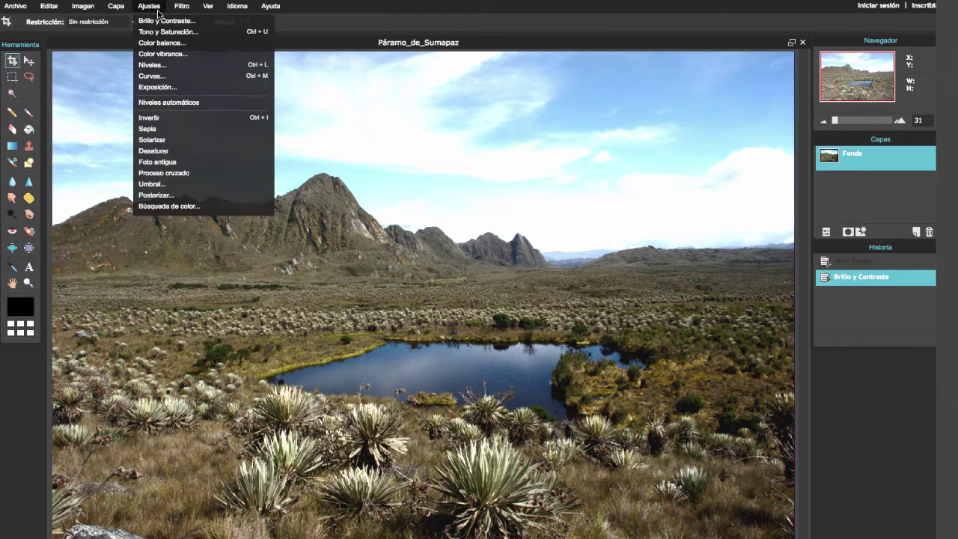
left_click(175, 32)
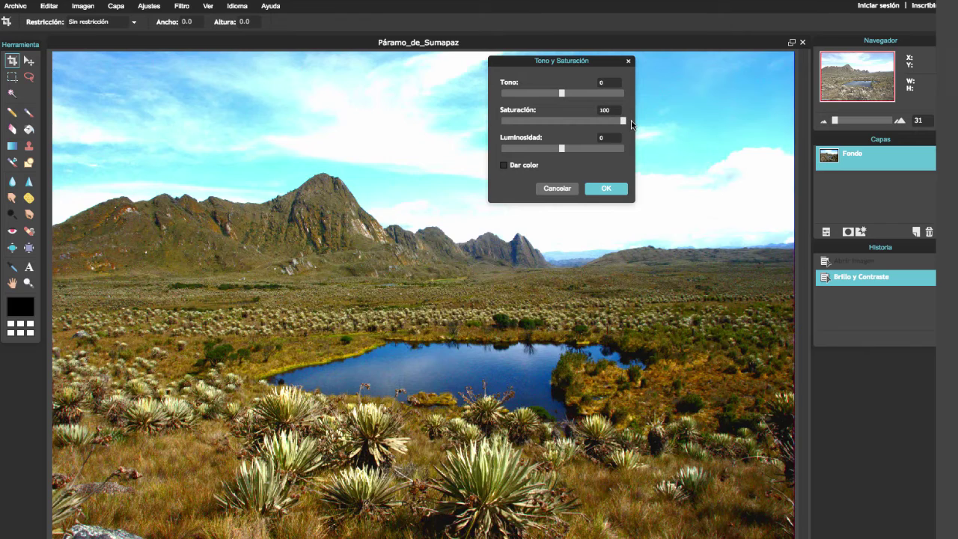
left_click_drag(632, 125, 498, 120)
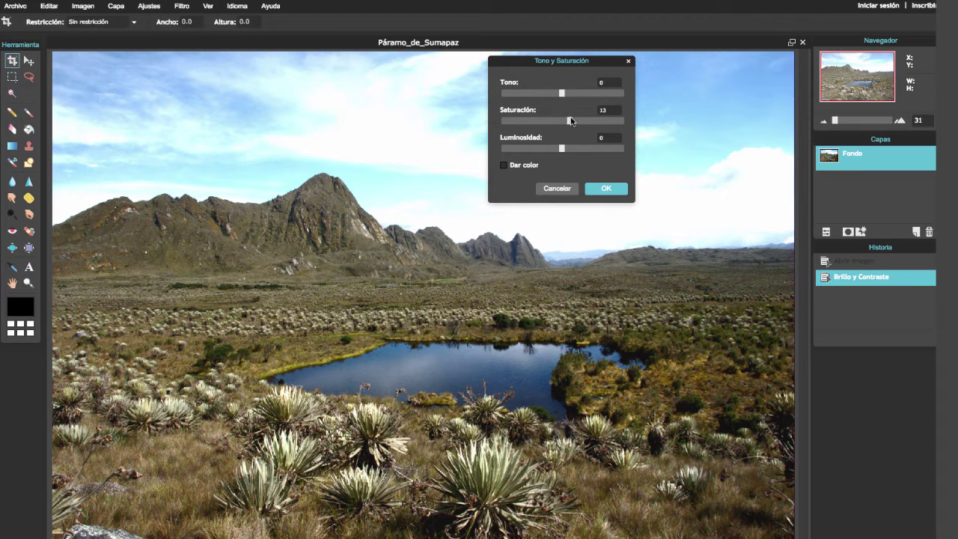
left_click(606, 190)
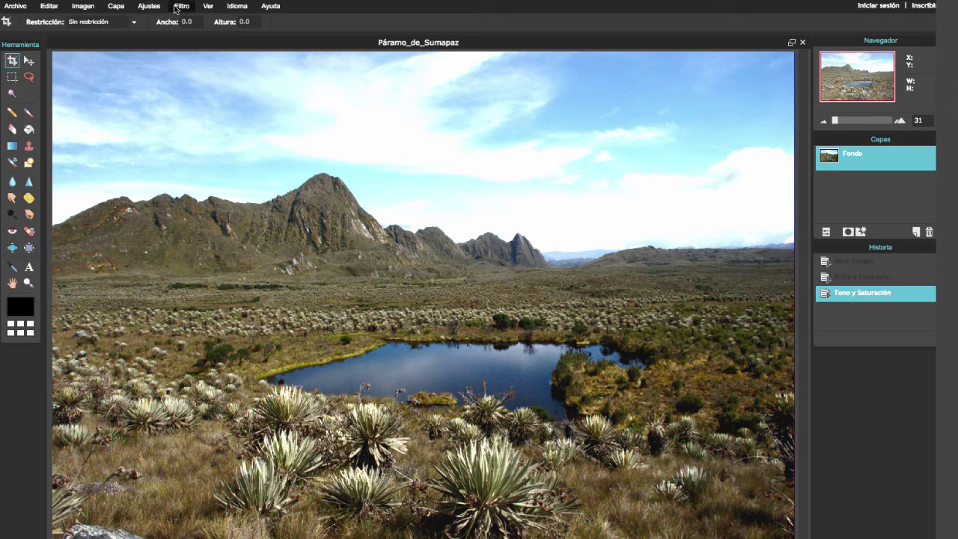
Try rotating the canvas 90° clockwise, and undo the rotation.
left_click(82, 6)
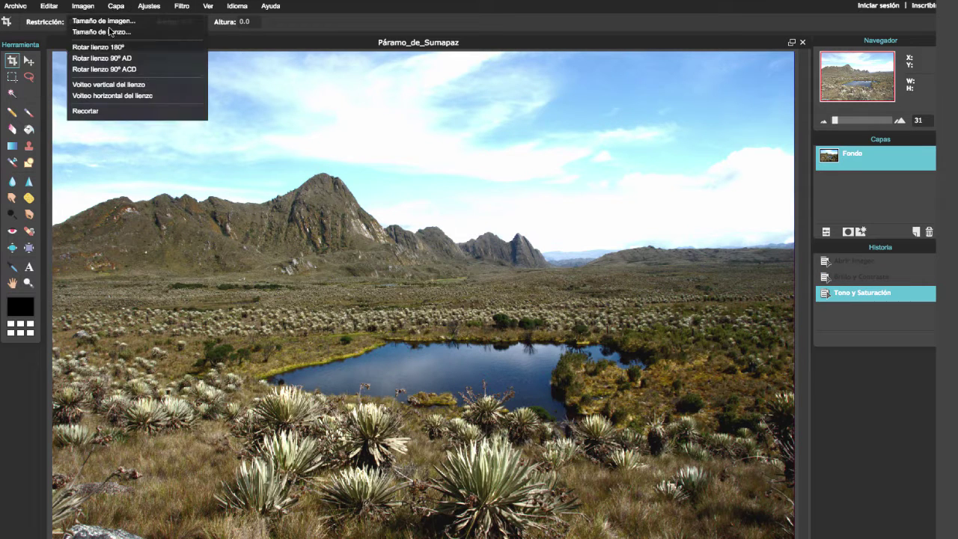
left_click(102, 60)
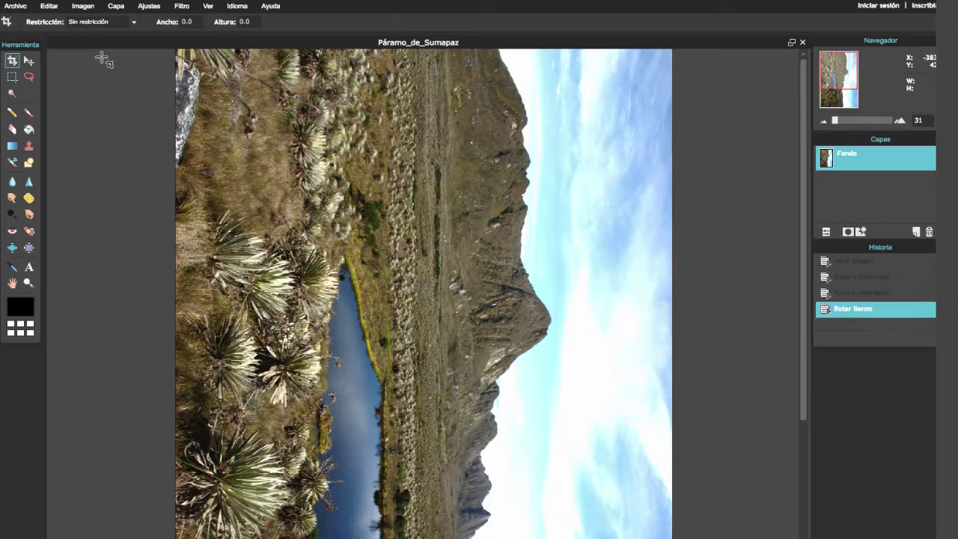
key("ctrl+z")
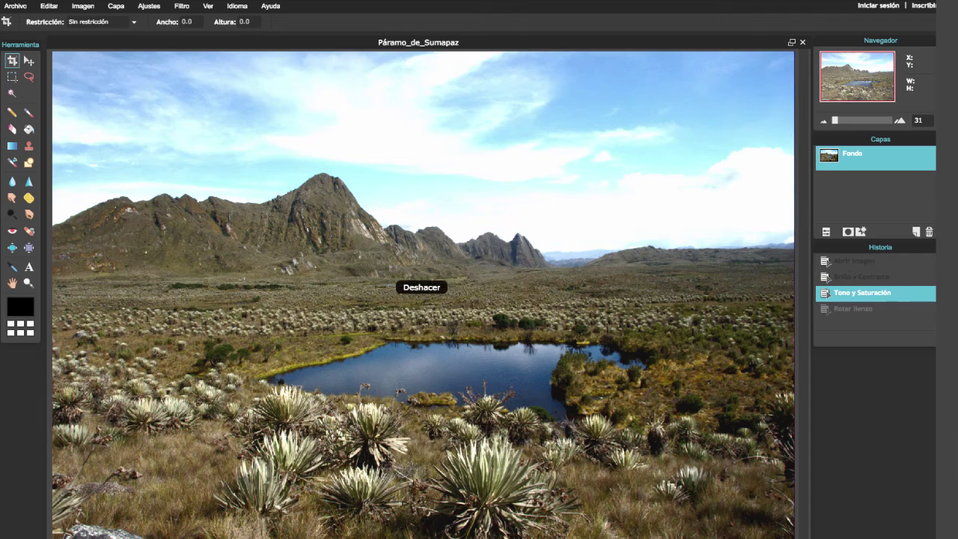
Try flipping the canvas horizontally, and undo the flip.
left_click(81, 8)
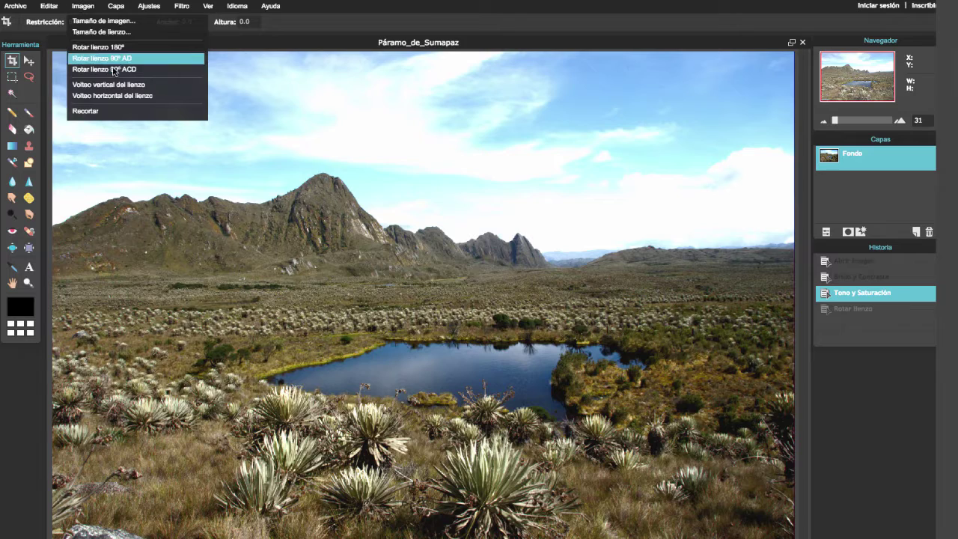
left_click(103, 96)
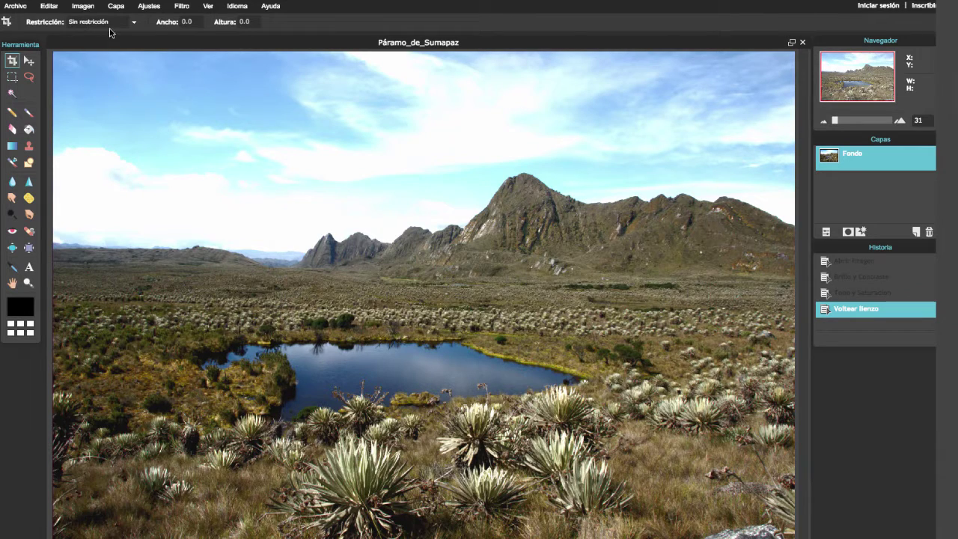
key("ctrl+z")
Try cropping the photo to a tall portrait strip with the mountain peak and most of the lake, and undo the crop.
left_click(83, 6)
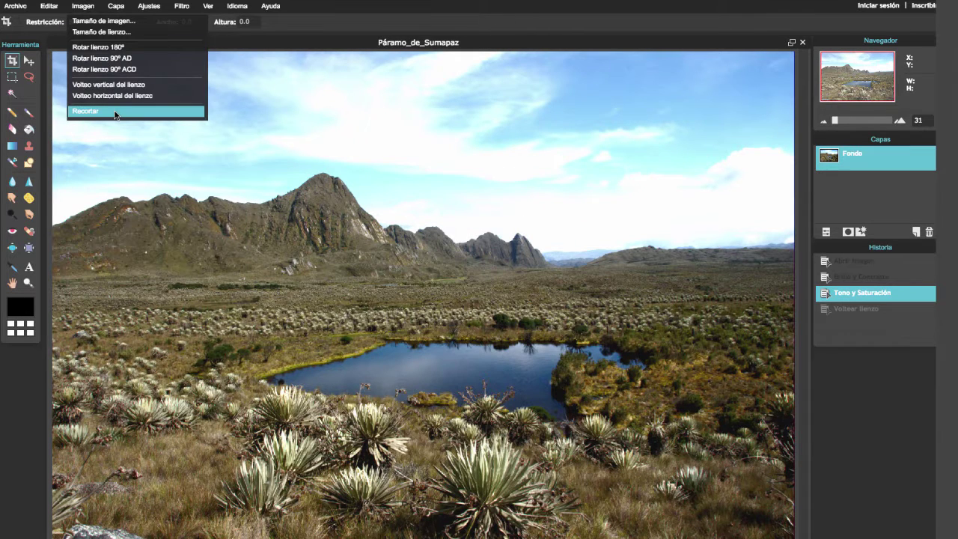
left_click(12, 63)
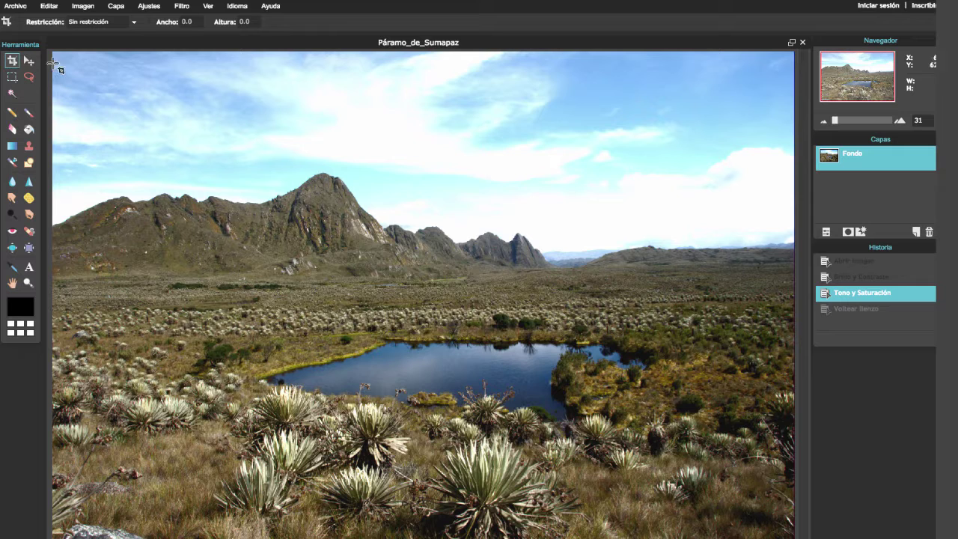
left_click_drag(49, 48, 332, 538)
left_click_drag(318, 473, 559, 472)
key("Return")
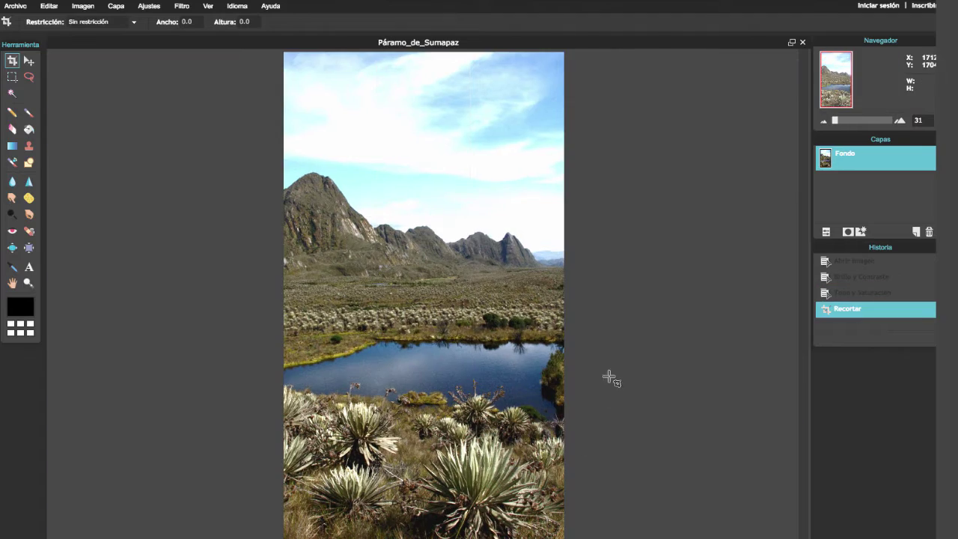
key("ctrl+z")
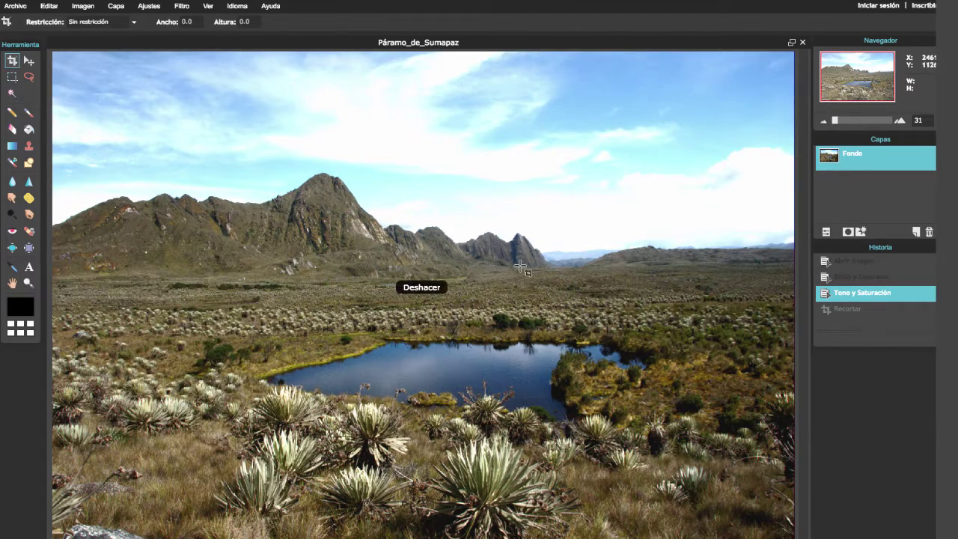
Draw an elliptical marquee selection about 2327 × 2279 px around the mountain peak and the lake.
right_click(10, 74)
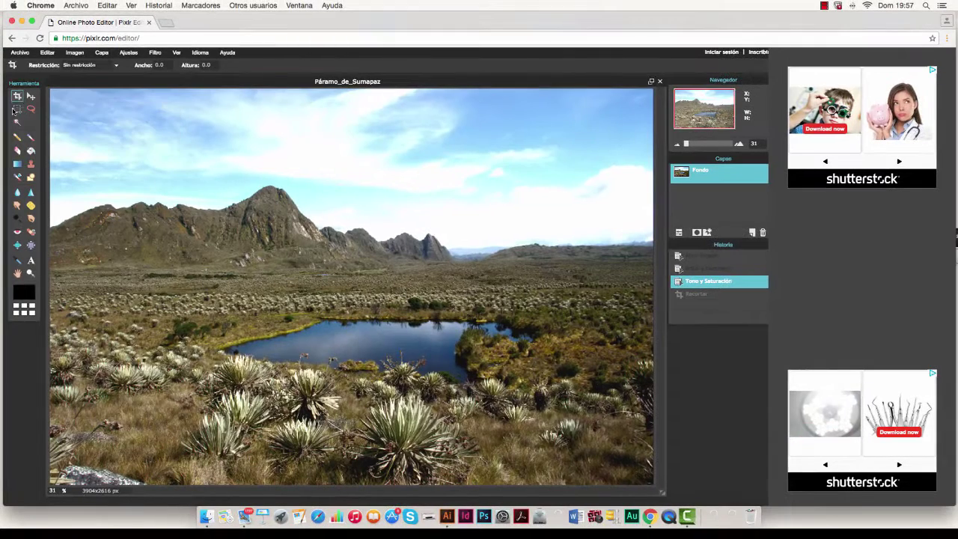
left_click(16, 109)
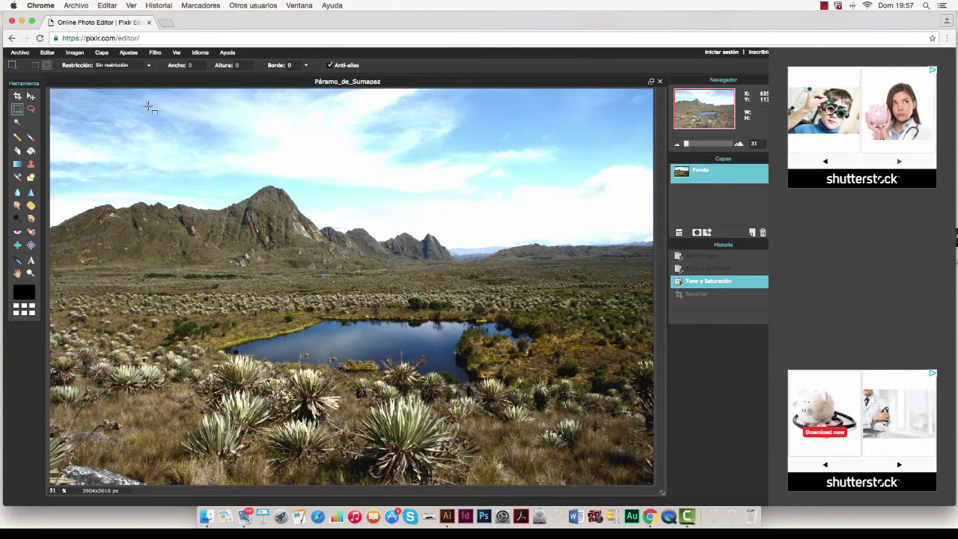
left_click_drag(193, 124, 551, 468)
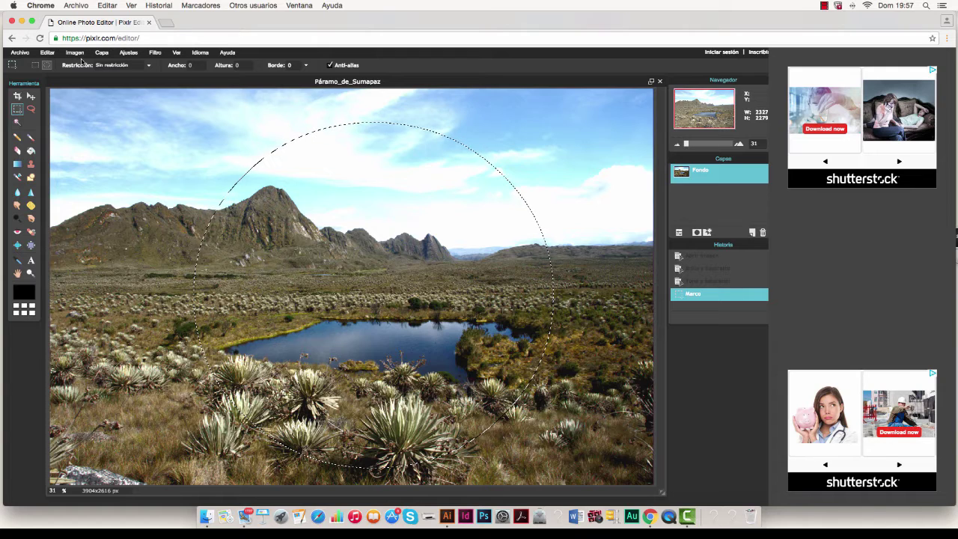
Invert the circular selection and erase everything outside the circle, after trying and undoing an erase of its inside.
key("Delete")
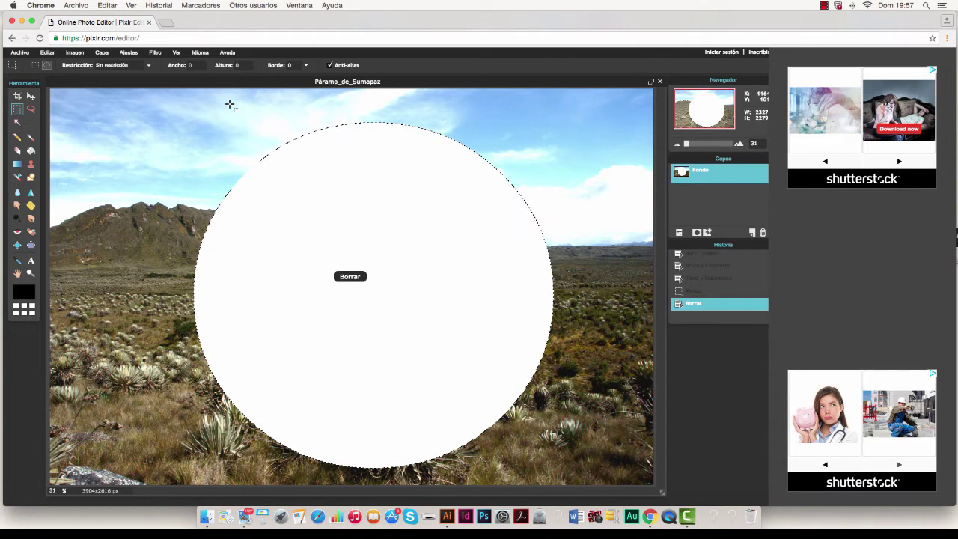
key("super+z")
left_click(50, 55)
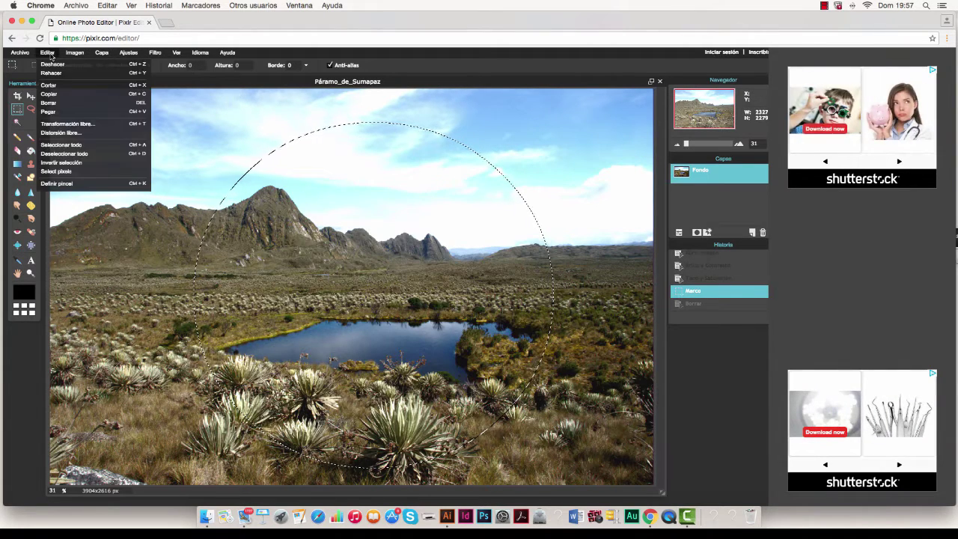
left_click(75, 163)
key("Delete")
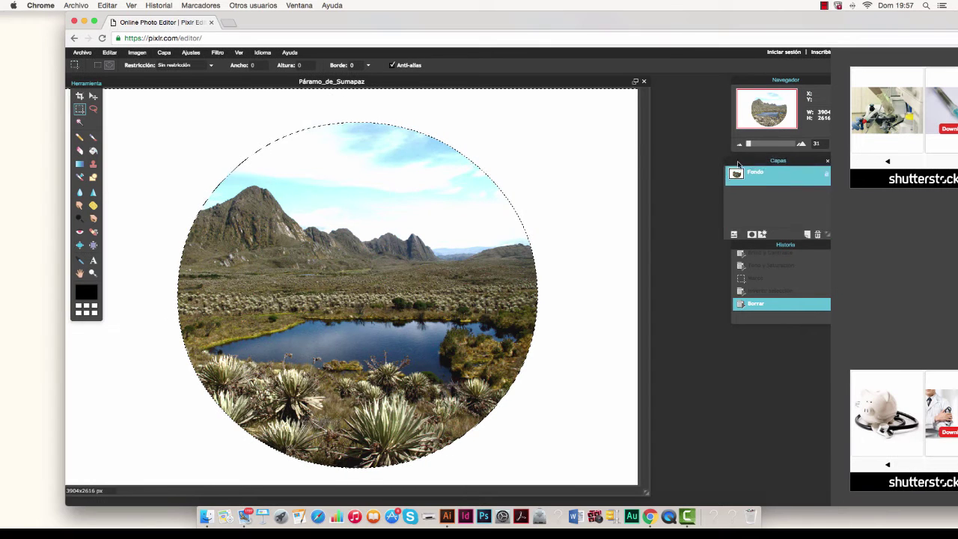
Unlock the Fondo background layer and erase the white area around the circle to transparency.
left_click_drag(738, 163, 677, 163)
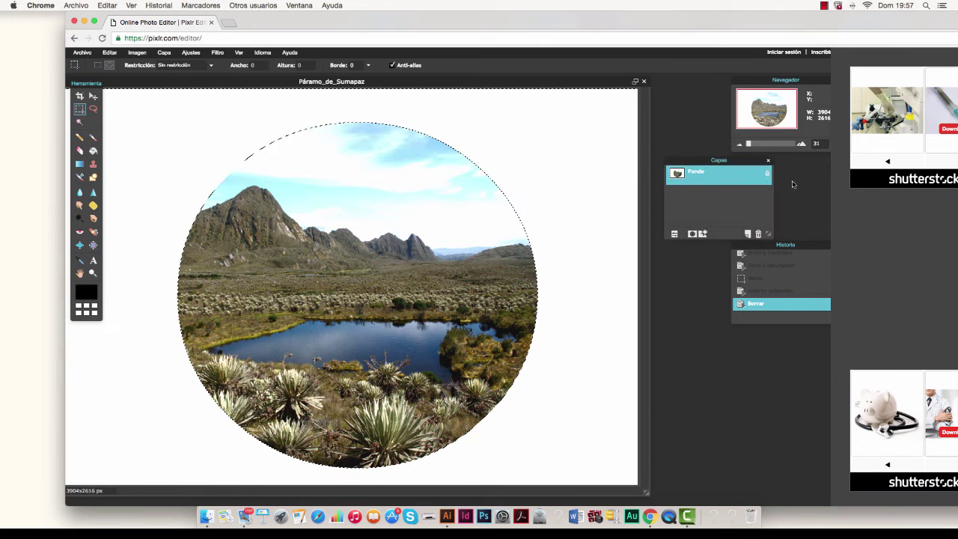
left_click(763, 175)
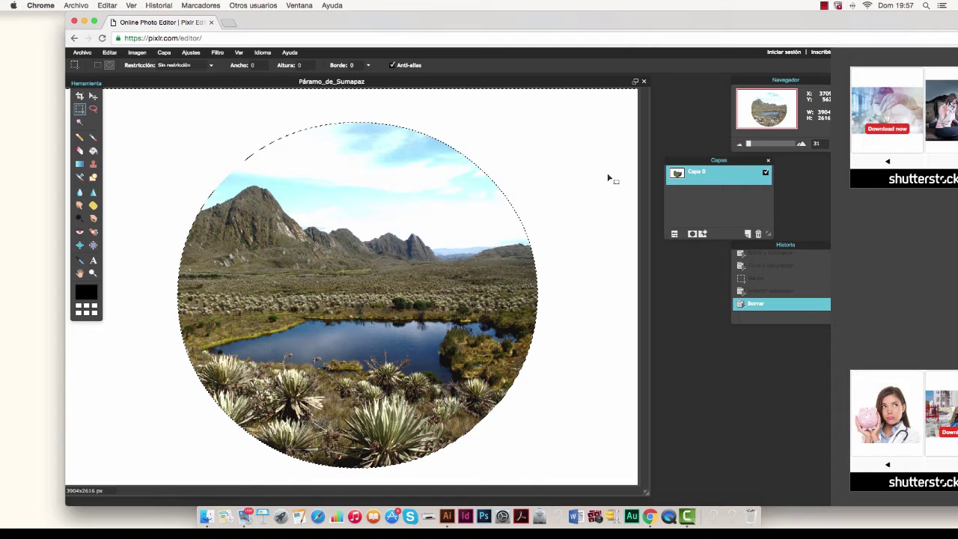
key("Delete")
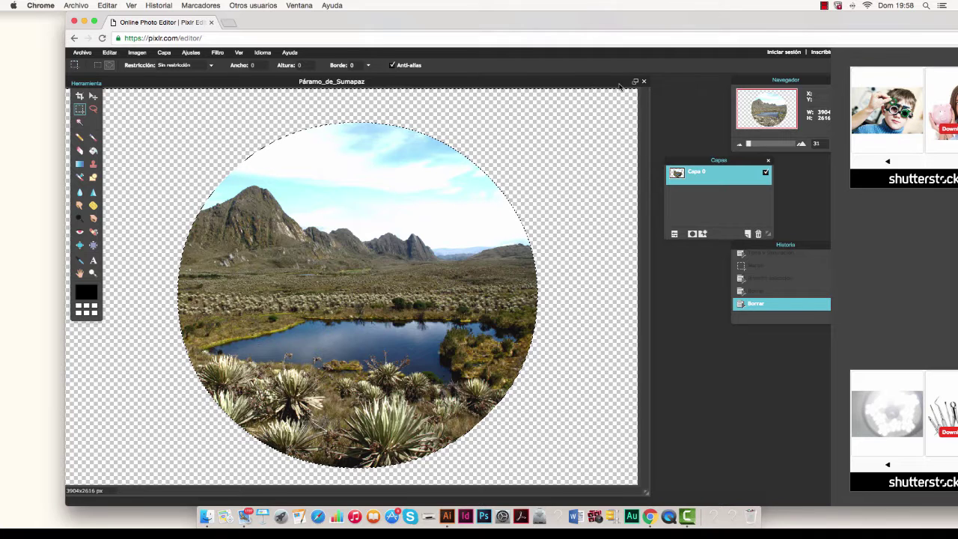
Deselect everything and close the circular image without saving it.
key("super+d")
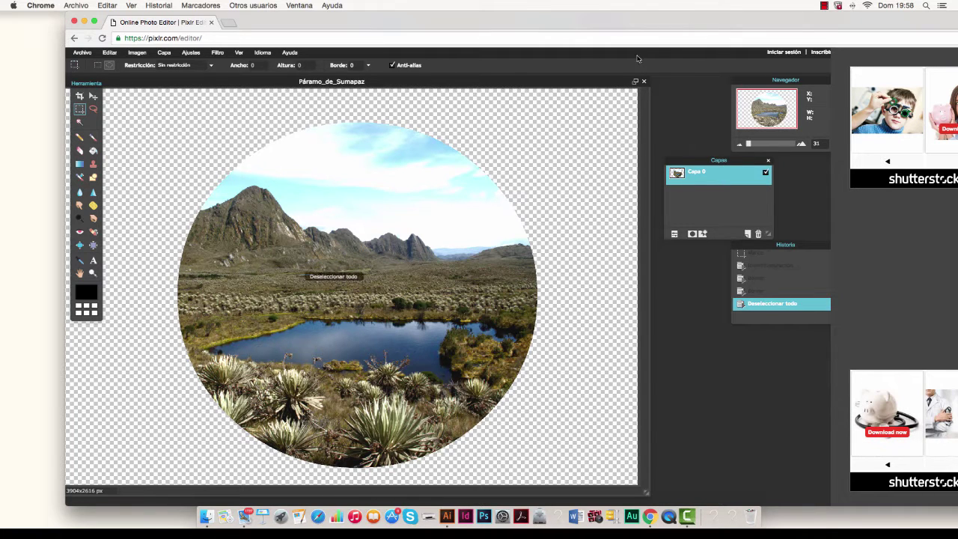
left_click(643, 81)
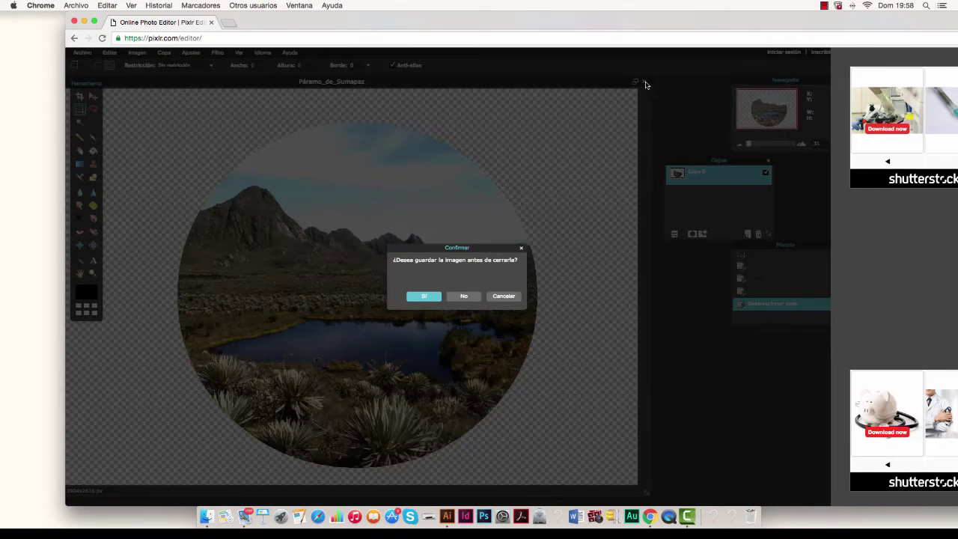
left_click(460, 297)
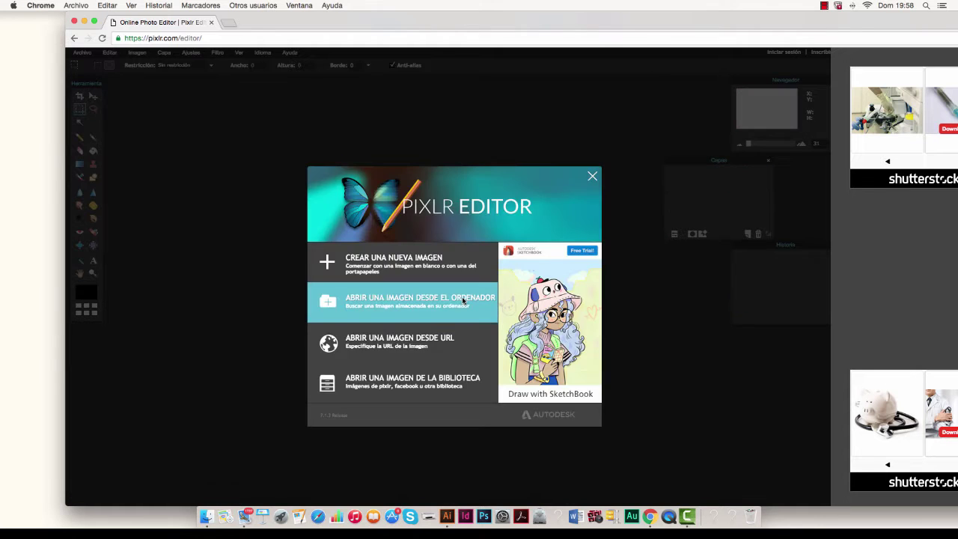
Open the image 7-01.jpg from the Descargas folder on the computer.
left_click(461, 298)
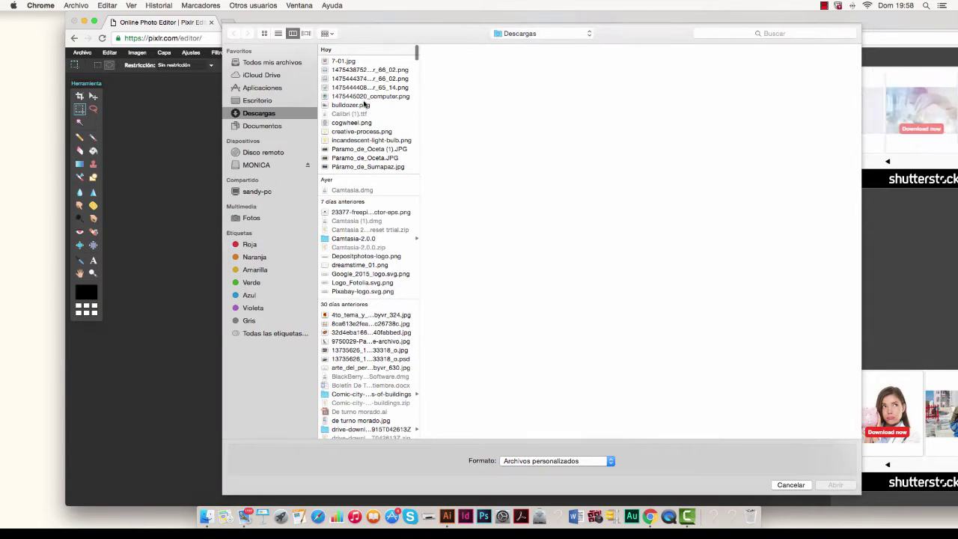
left_click(359, 70)
left_click(357, 80)
left_click(359, 61)
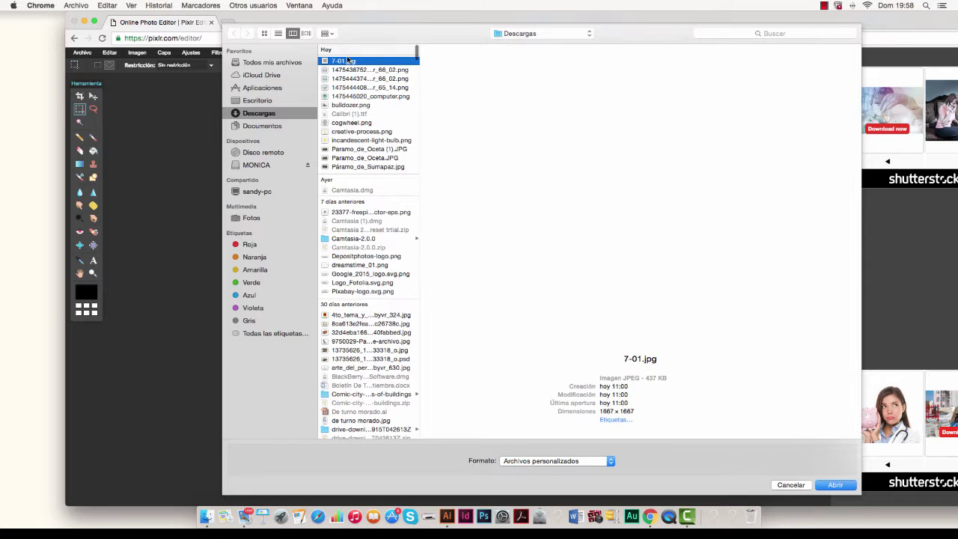
double_click(360, 62)
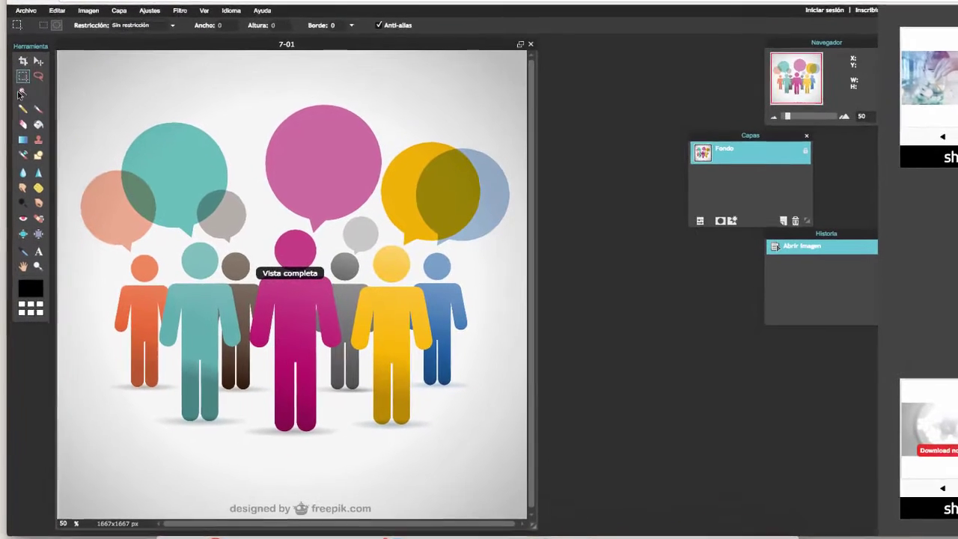
Unlock the Fondo layer and select the grey background around the figures with the Magic Wand at tolerance 21.
left_click(20, 93)
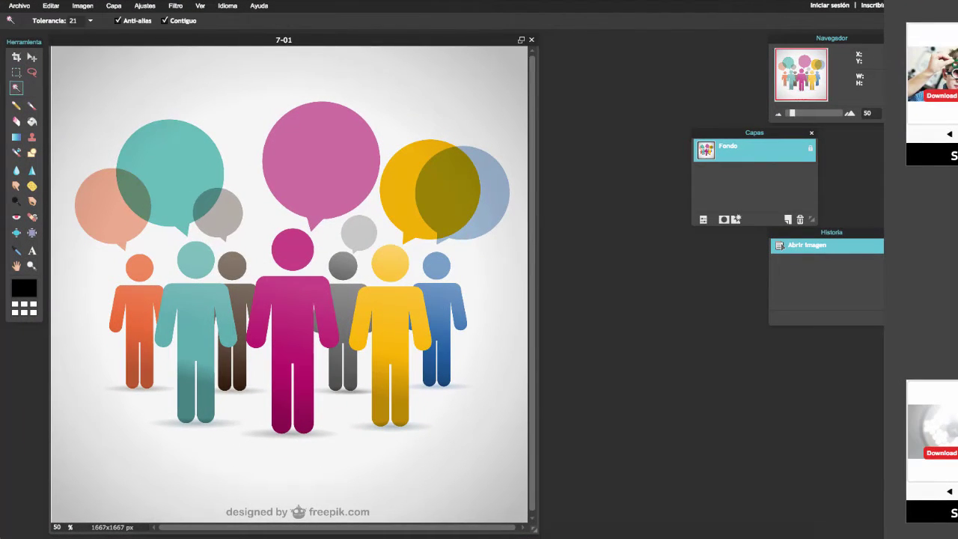
left_click(809, 150)
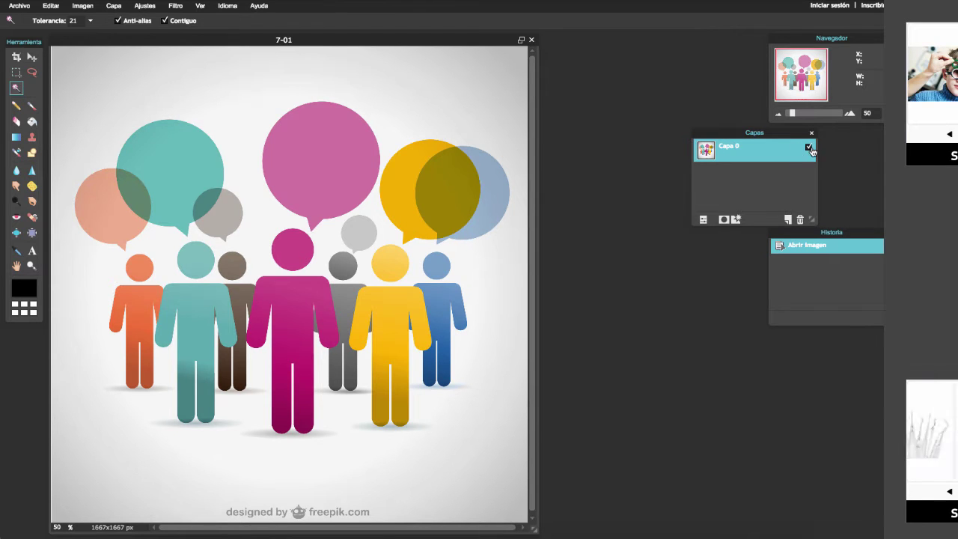
left_click(454, 100)
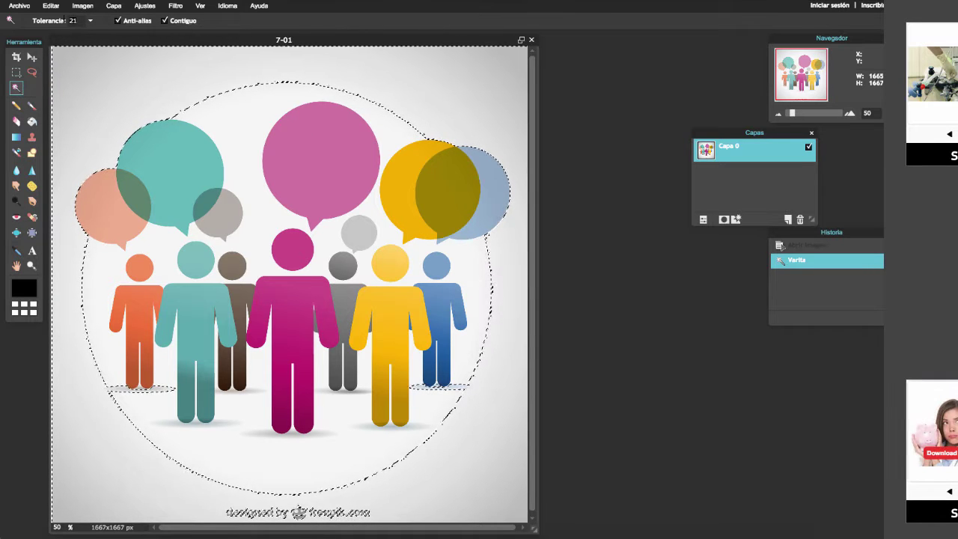
left_click(257, 128)
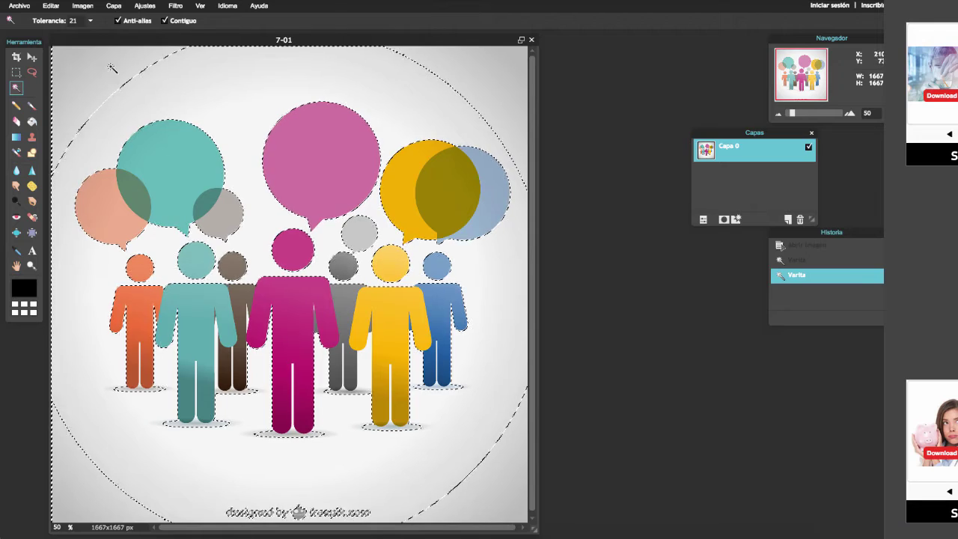
Set the Magic Wand tolerance to 30 and select the whole background, including the shadows and the gaps between the legs.
double_click(72, 20)
key("BackSpace")
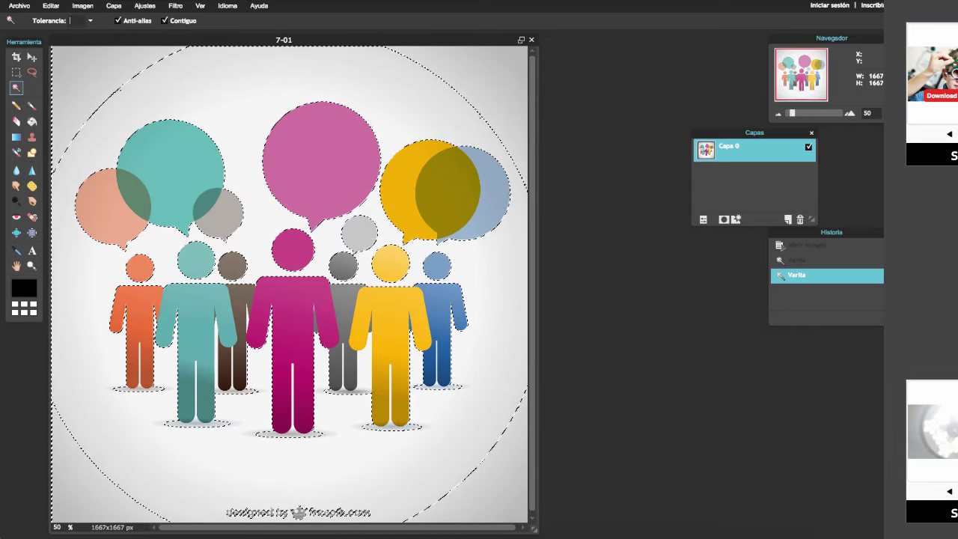
left_click(101, 69)
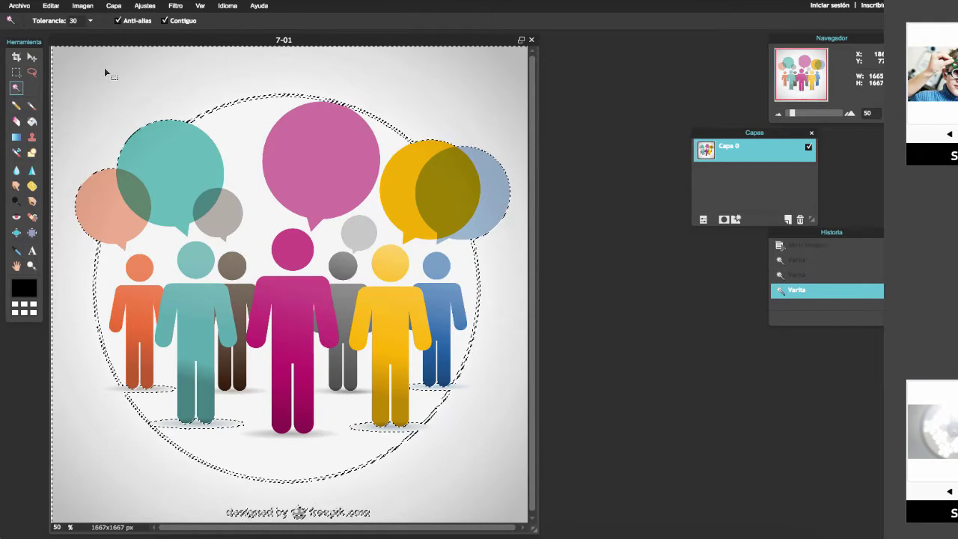
left_click(241, 127)
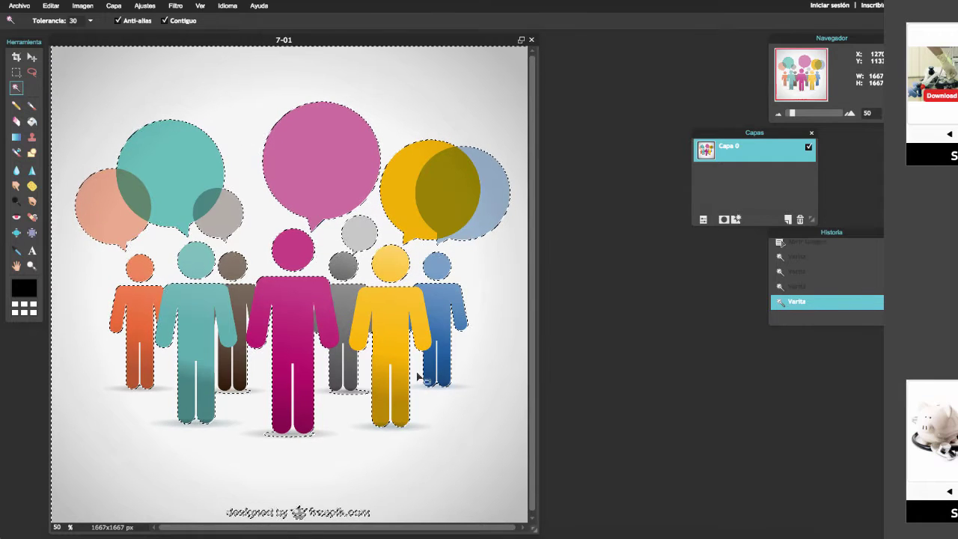
left_click(292, 432)
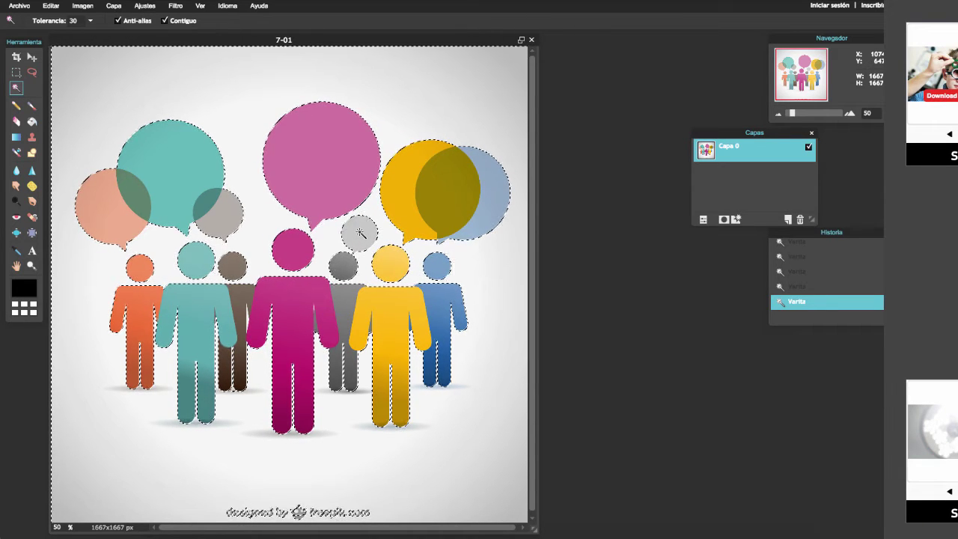
Clear the selected background to transparency and erase the leftover "designed by freepik.com" credit with the size 50 eraser.
key("Delete")
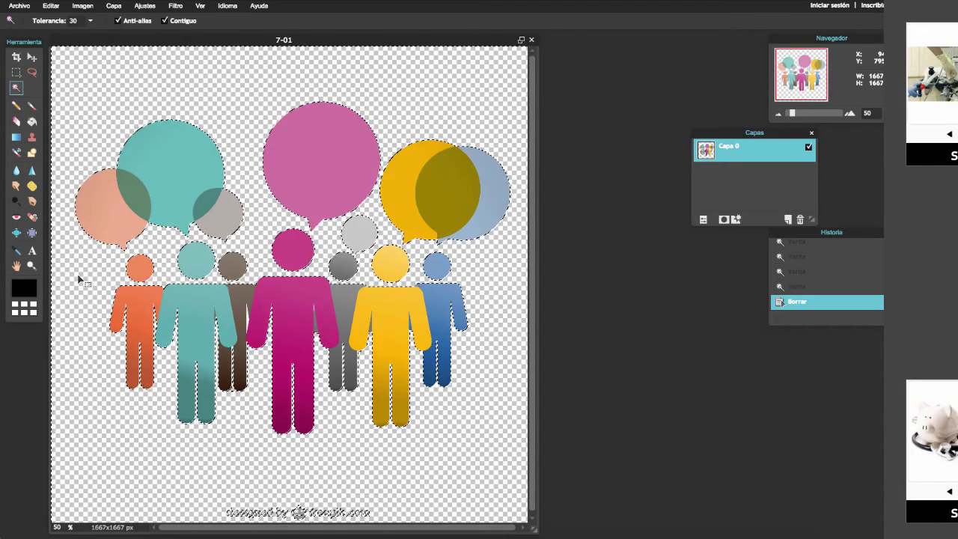
key("ctrl+d")
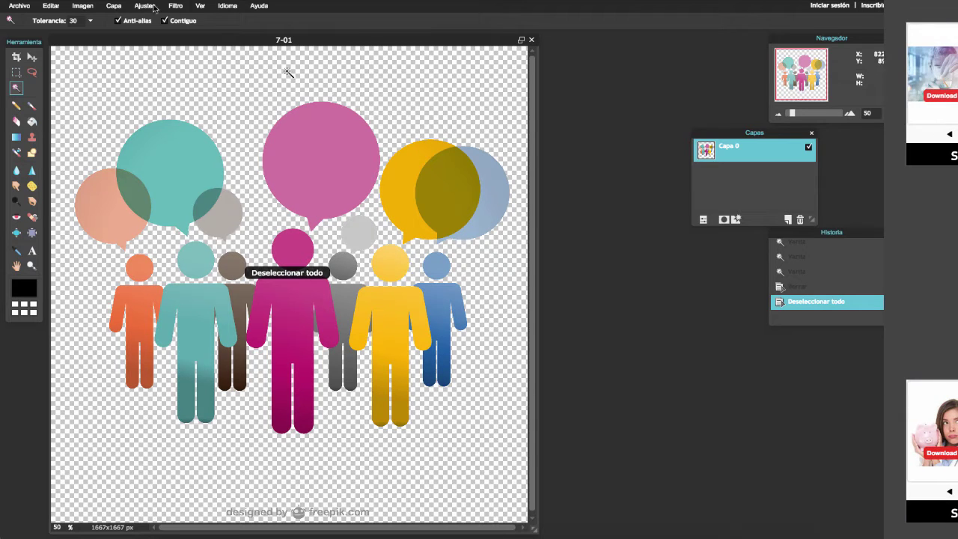
key("b")
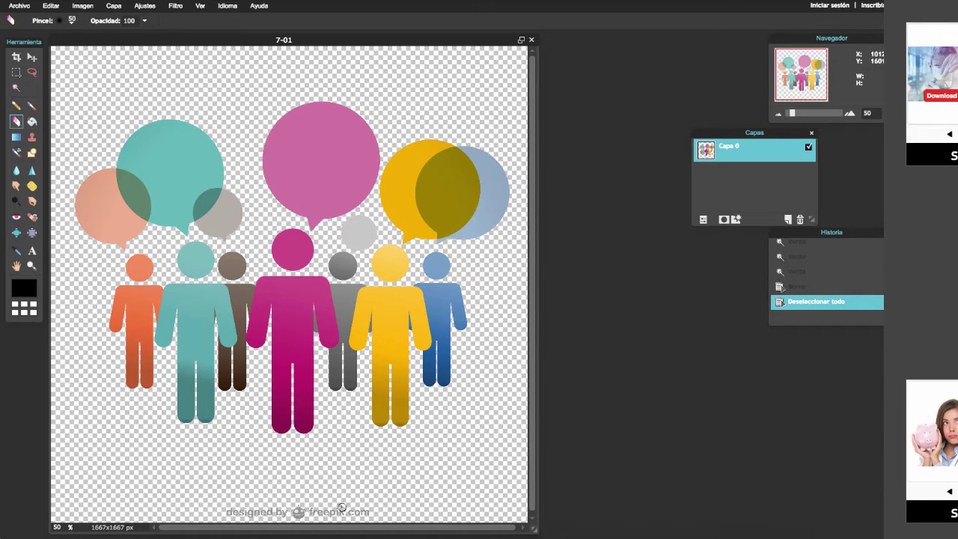
left_click_drag(233, 512, 386, 513)
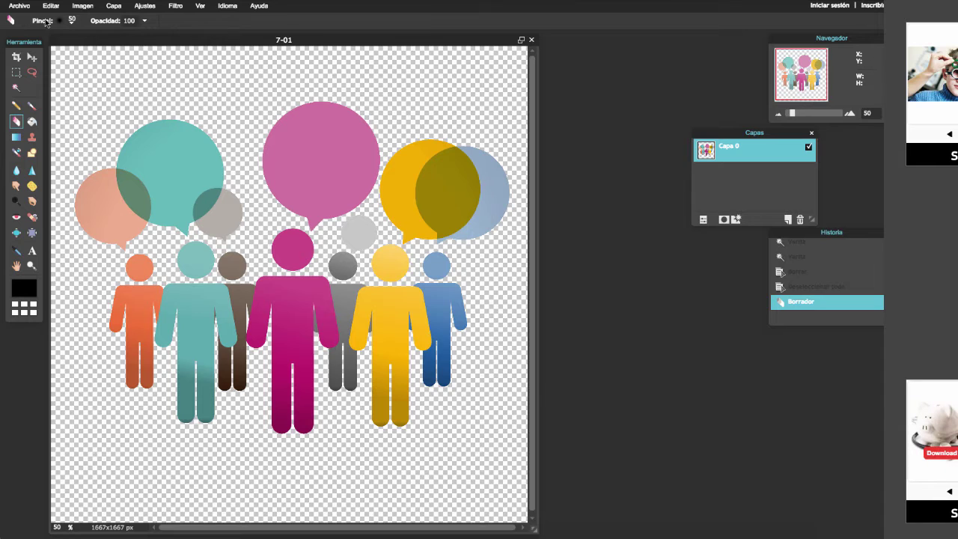
Save the image to the Descargas folder as a transparent PNG named 7-01-sinfondo.
left_click(23, 6)
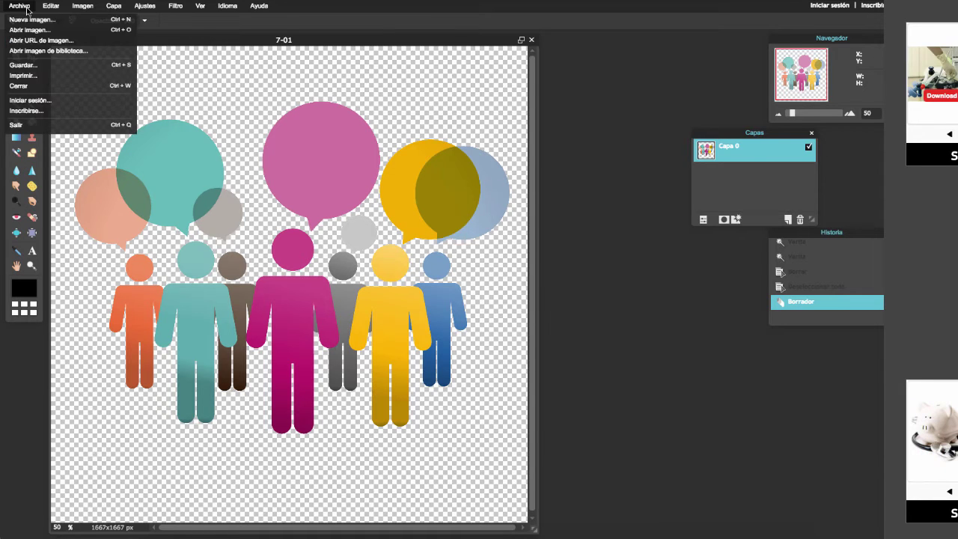
left_click(36, 66)
left_click(528, 234)
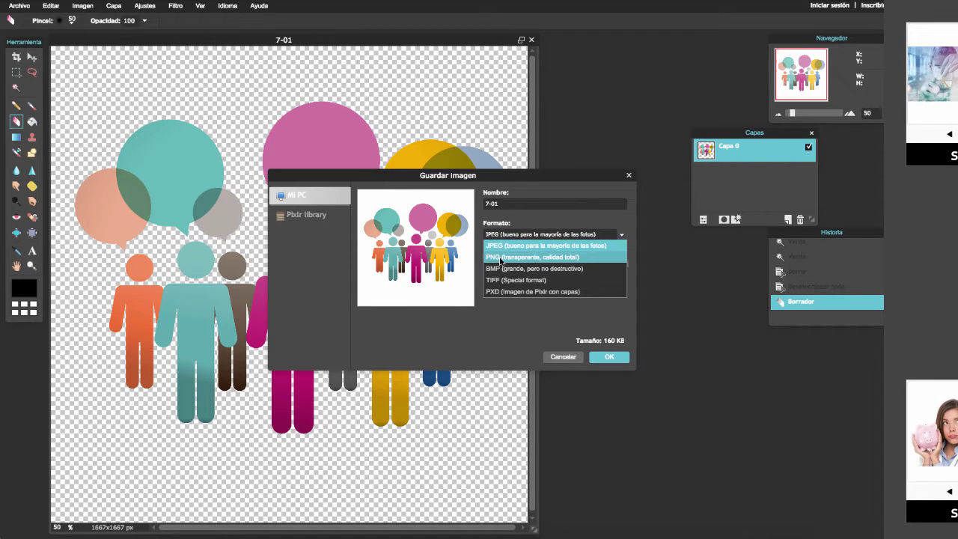
left_click(499, 257)
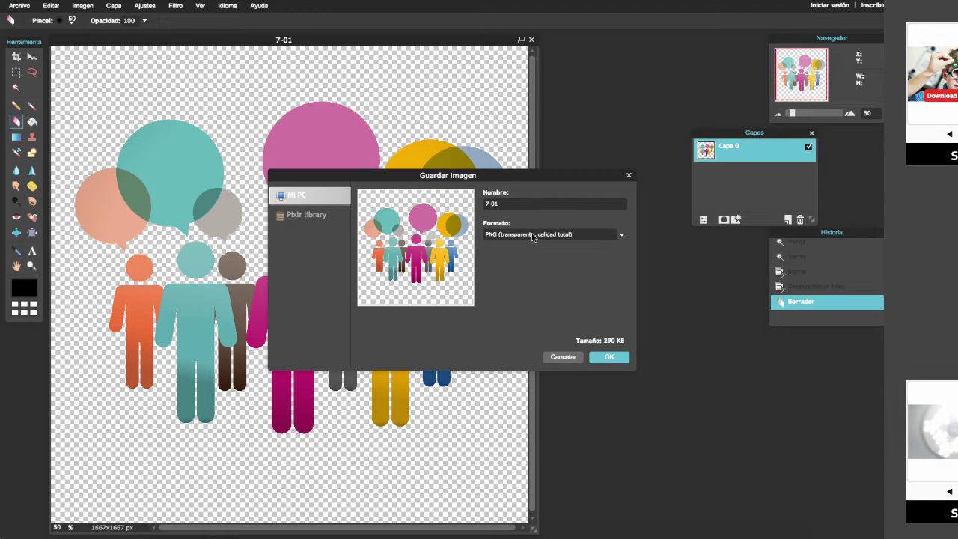
left_click(609, 357)
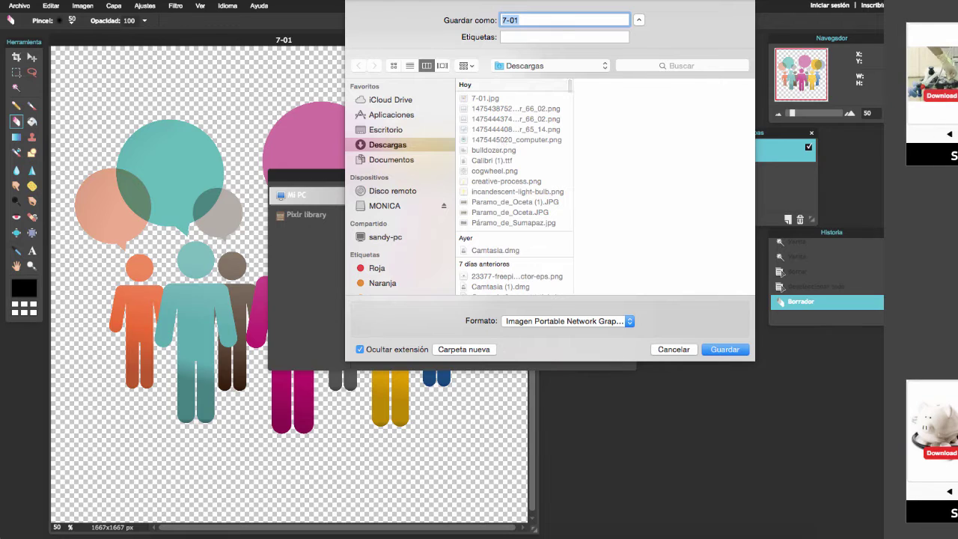
key("Right")
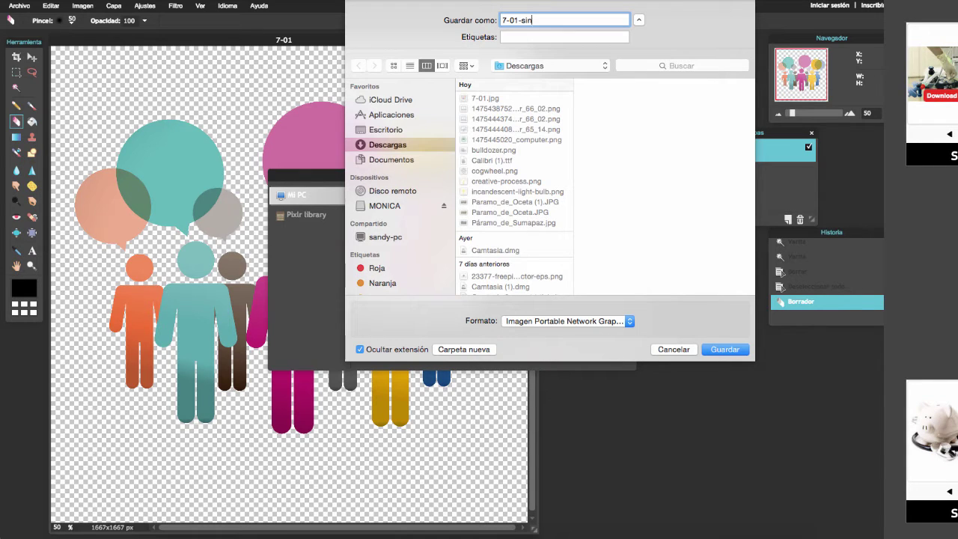
type("-sinfondo")
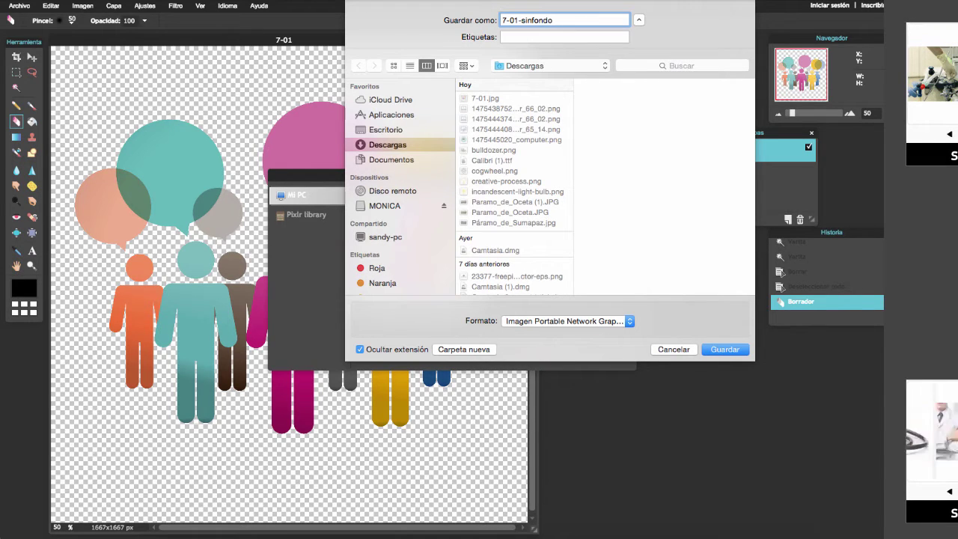
key("Return")
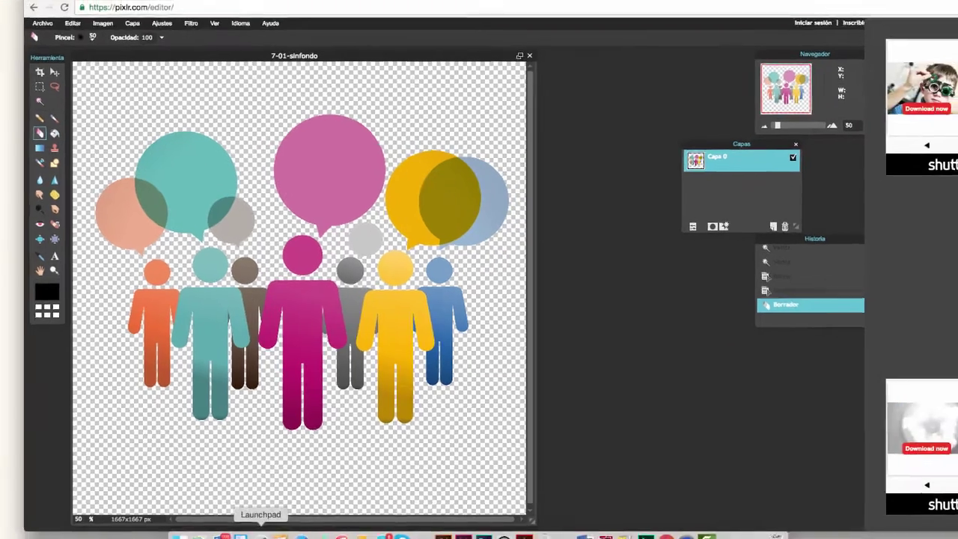
Launch Microsoft PowerPoint in the background.
key("F4")
left_click(480, 37)
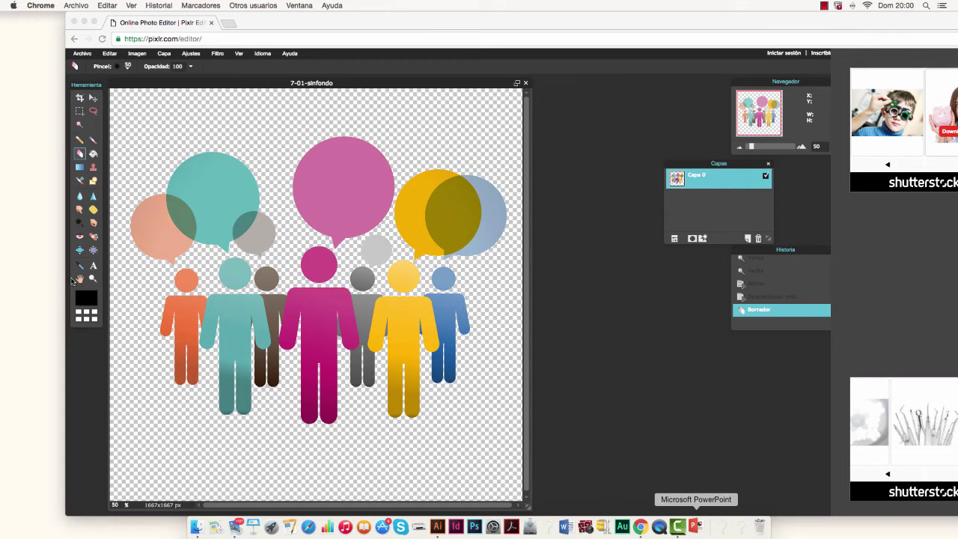
Add the text "Diálogo" below the teal figure and move the text settings over the figures.
left_click(93, 266)
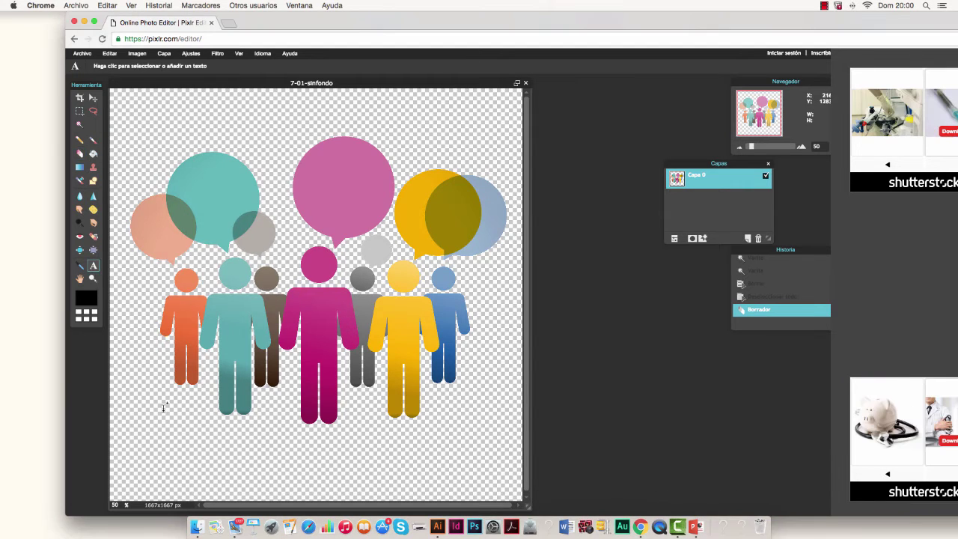
left_click(185, 442)
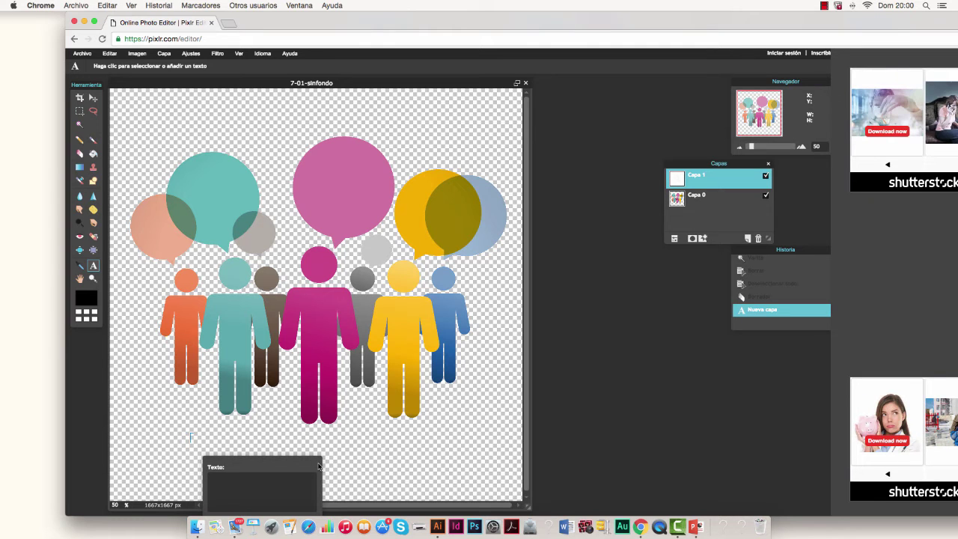
type("Diálogo")
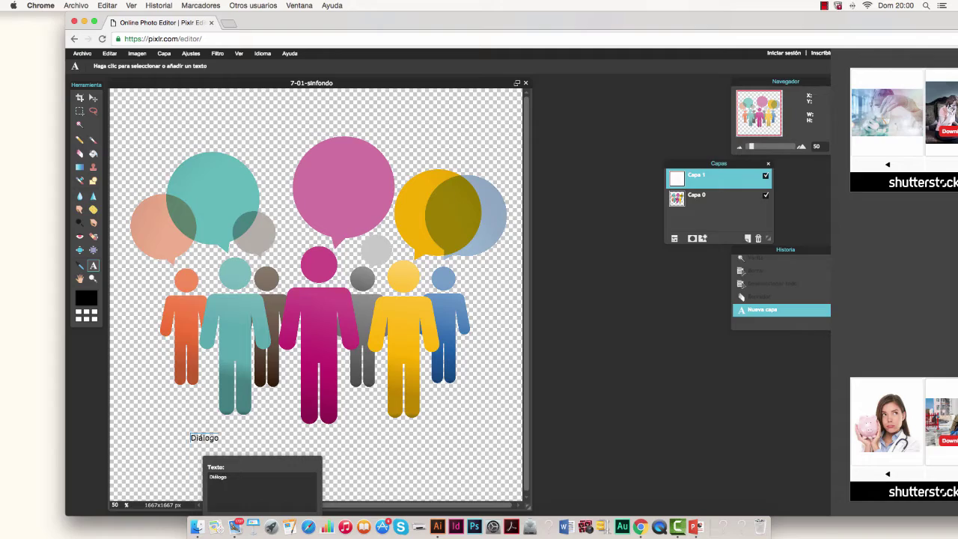
left_click_drag(270, 467, 352, 339)
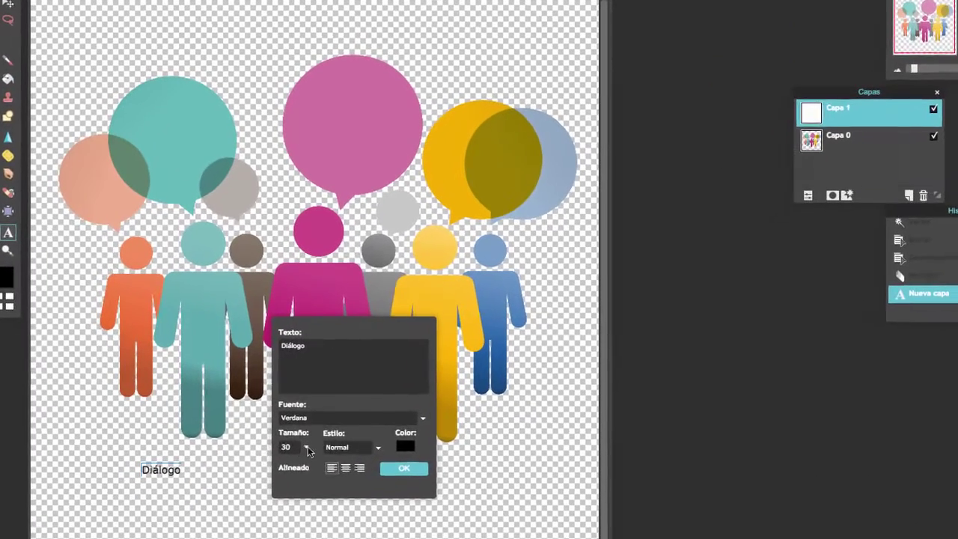
Set the Diálogo text's size to 130 and its colour to a medium blue with hue 206.
left_click(309, 420)
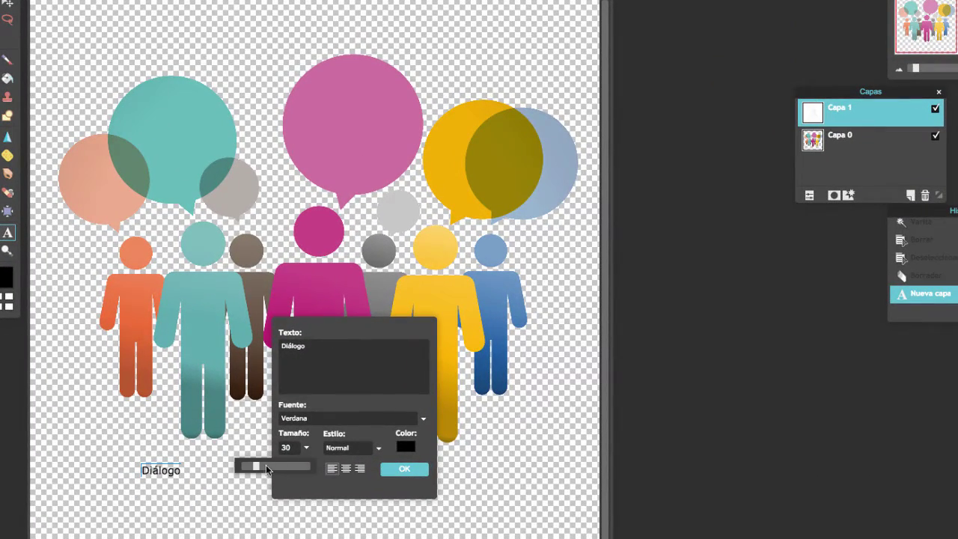
left_click_drag(268, 468, 331, 469)
left_click(406, 447)
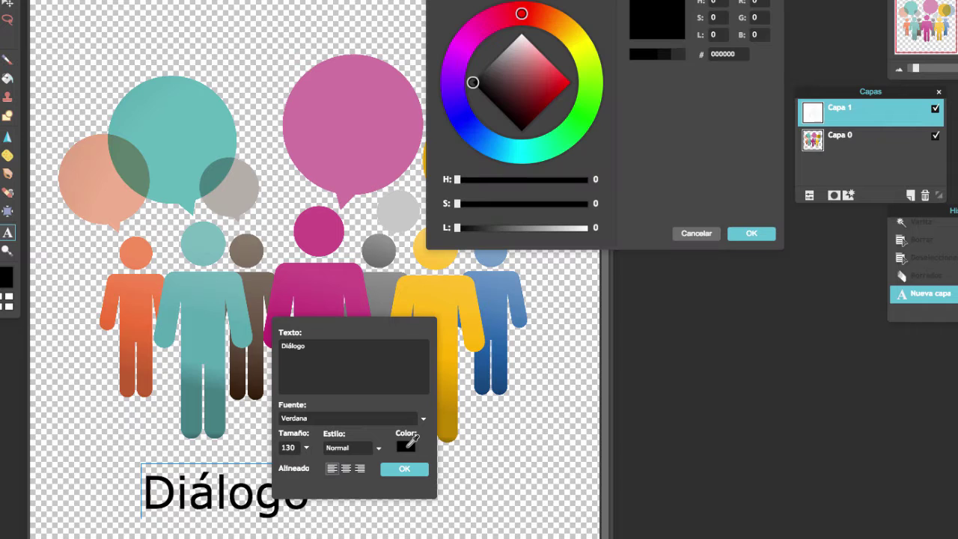
left_click_drag(501, 150, 492, 143)
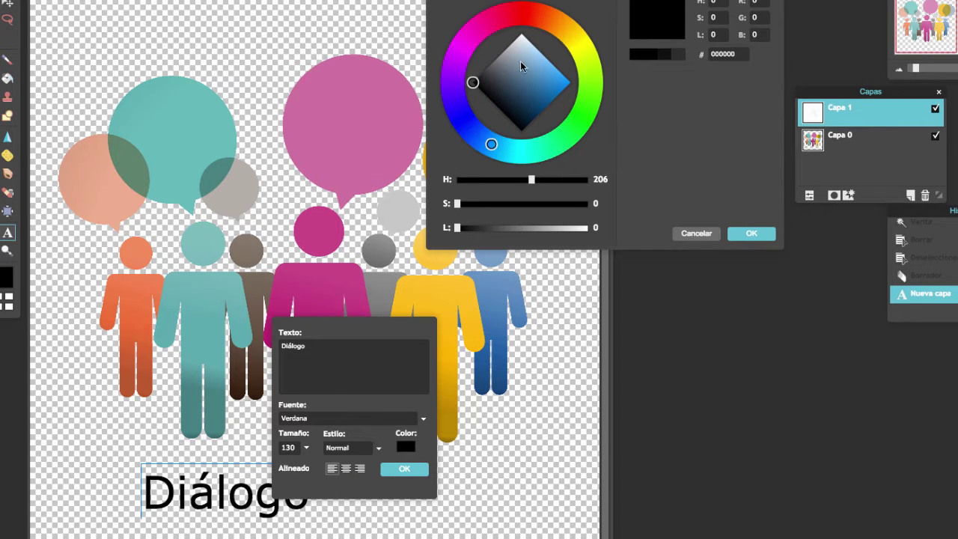
left_click_drag(521, 67, 534, 80)
left_click(749, 234)
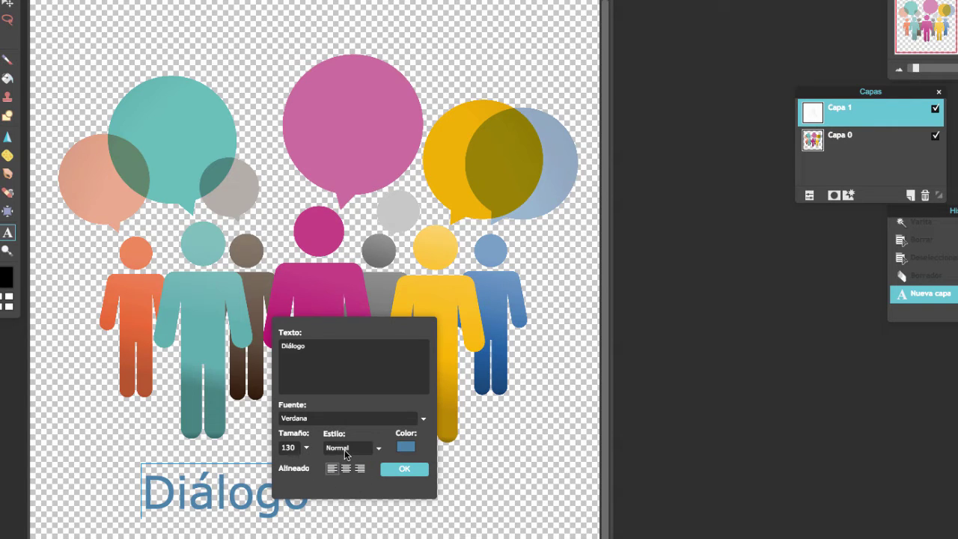
Change the Diálogo text's font to Bree Serif, leaving the style at Normal.
left_click(359, 448)
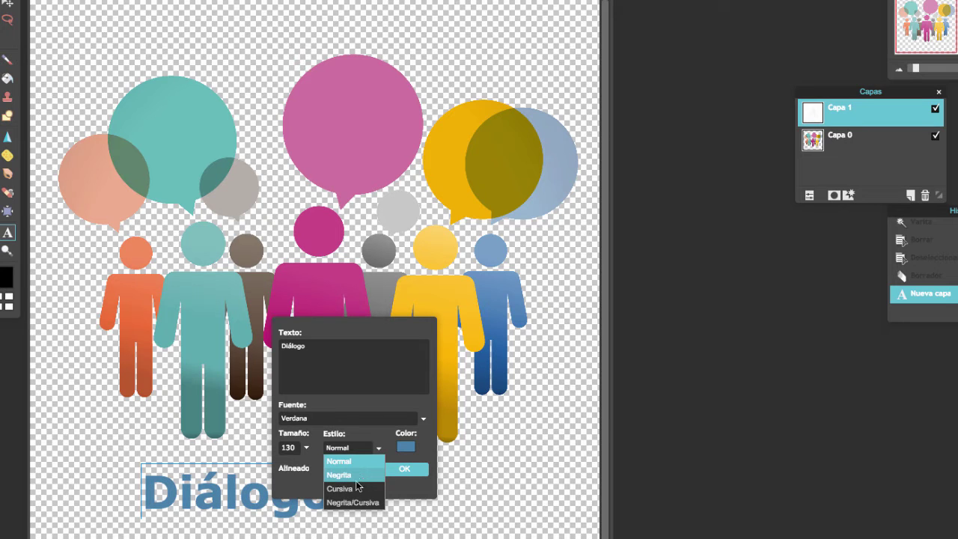
left_click(347, 417)
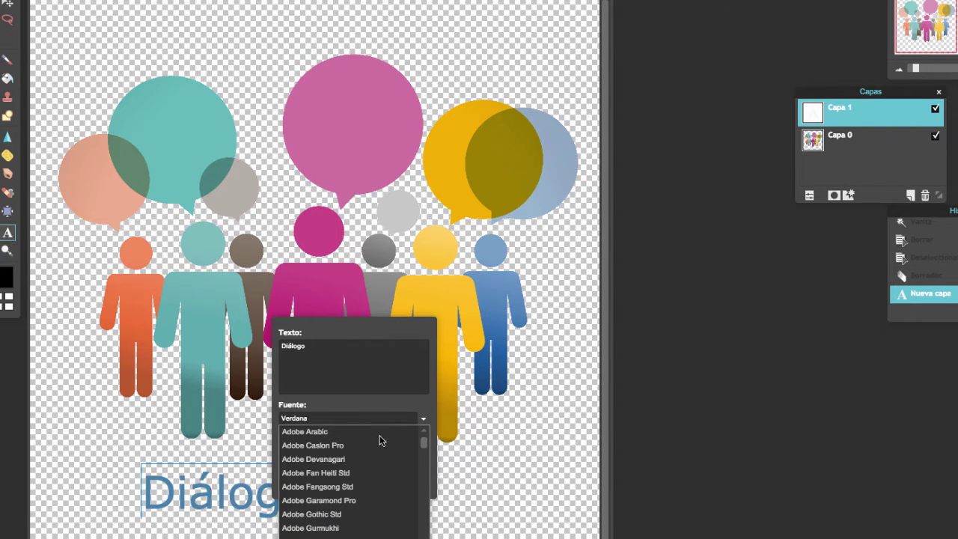
left_click_drag(426, 442, 426, 459)
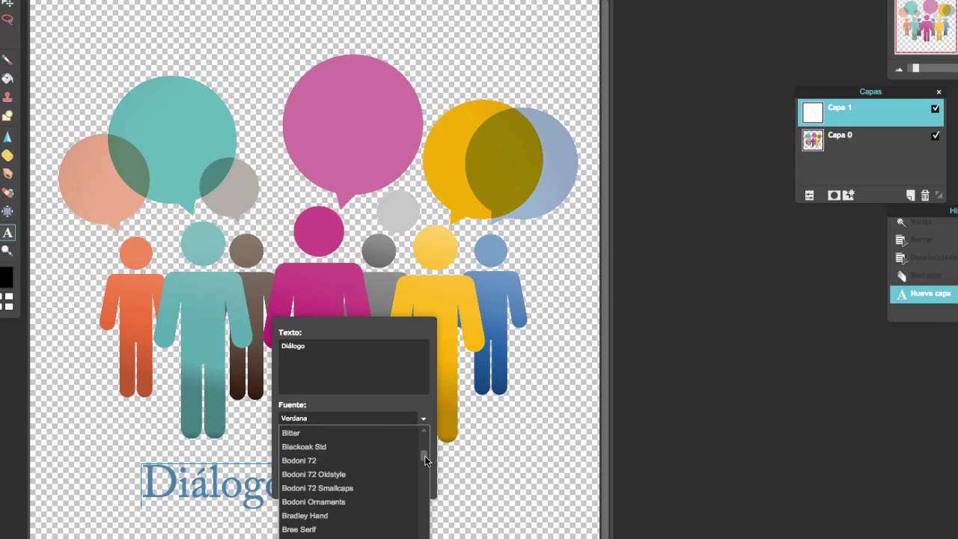
scroll(425, 460, "down", 2)
left_click(373, 457)
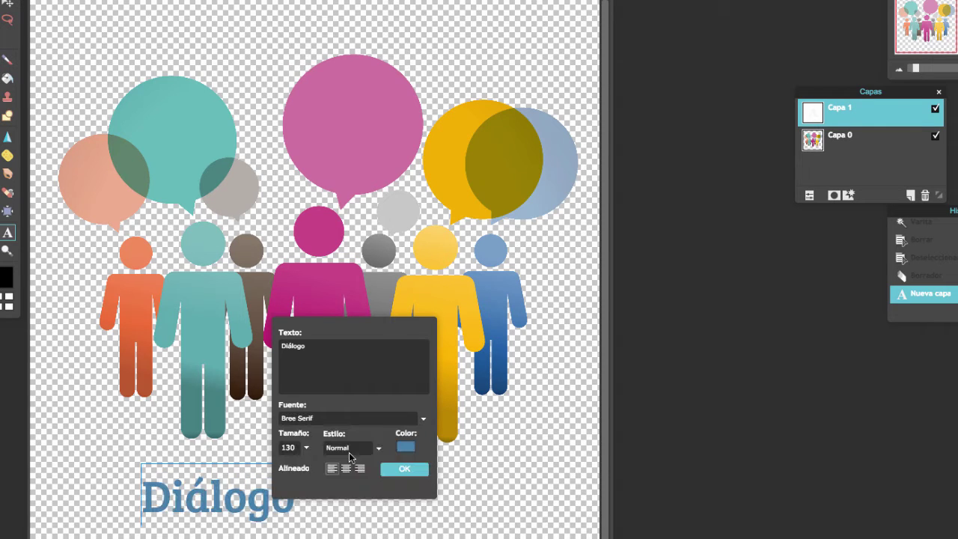
Confirm the Diálogo text and move it so that it sits centred below the magenta figure.
left_click(410, 474)
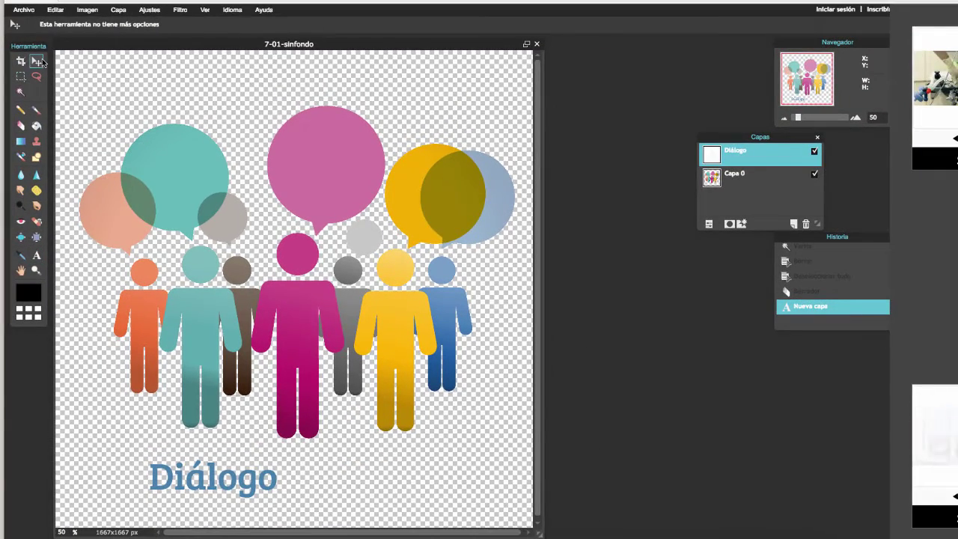
left_click_drag(213, 475, 294, 470)
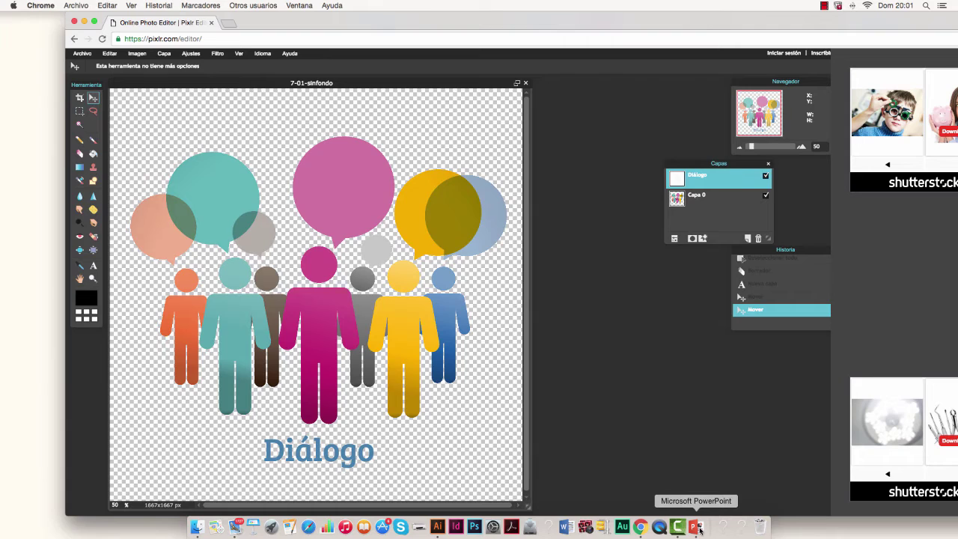
Switch to Microsoft PowerPoint and create a new blank presentation.
left_click(696, 527)
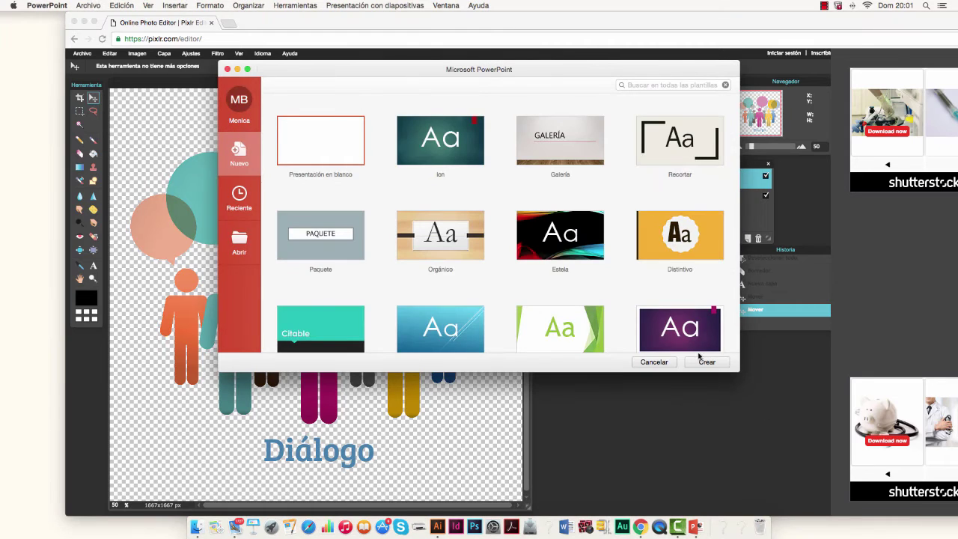
left_click(706, 362)
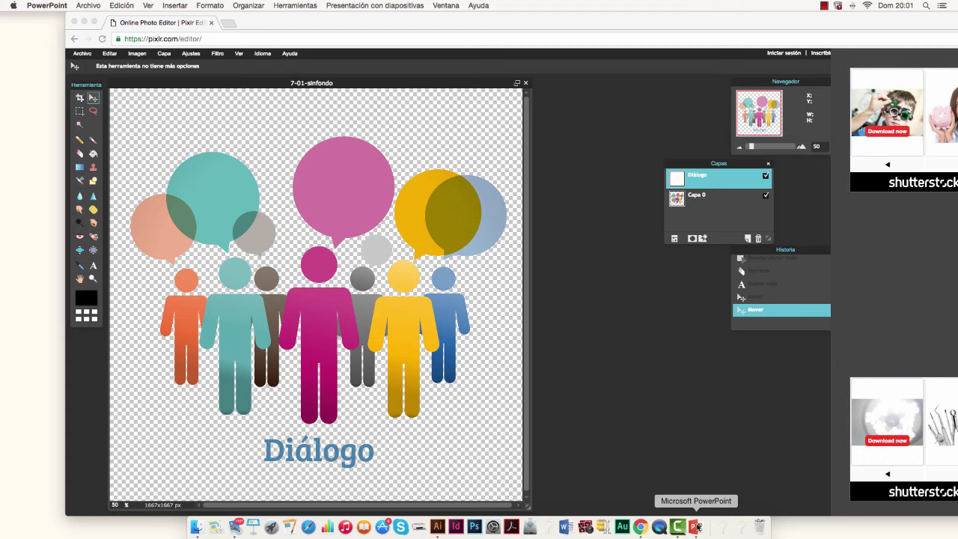
left_click(701, 523)
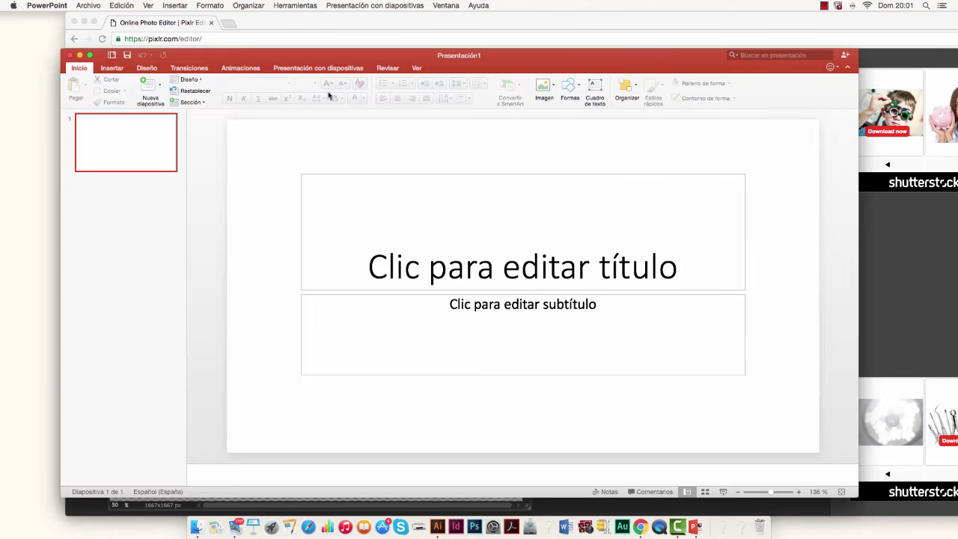
Open the title slide's background formatting and show the colour choices for its solid fill.
right_click(545, 142)
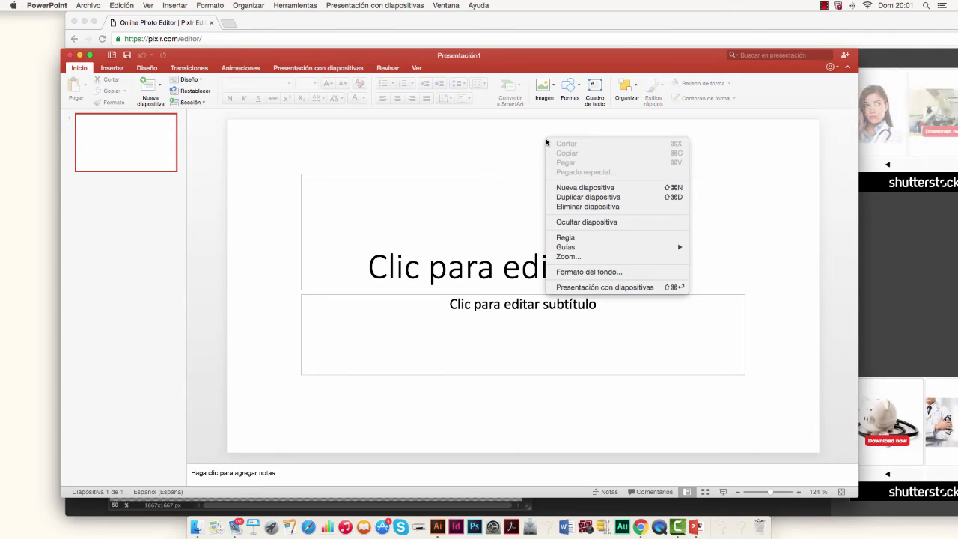
left_click(603, 272)
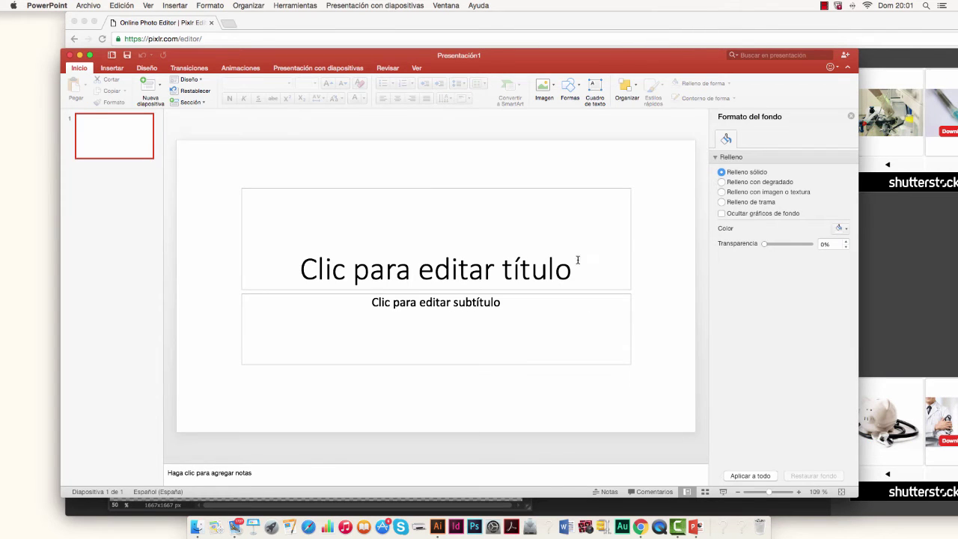
left_click(843, 229)
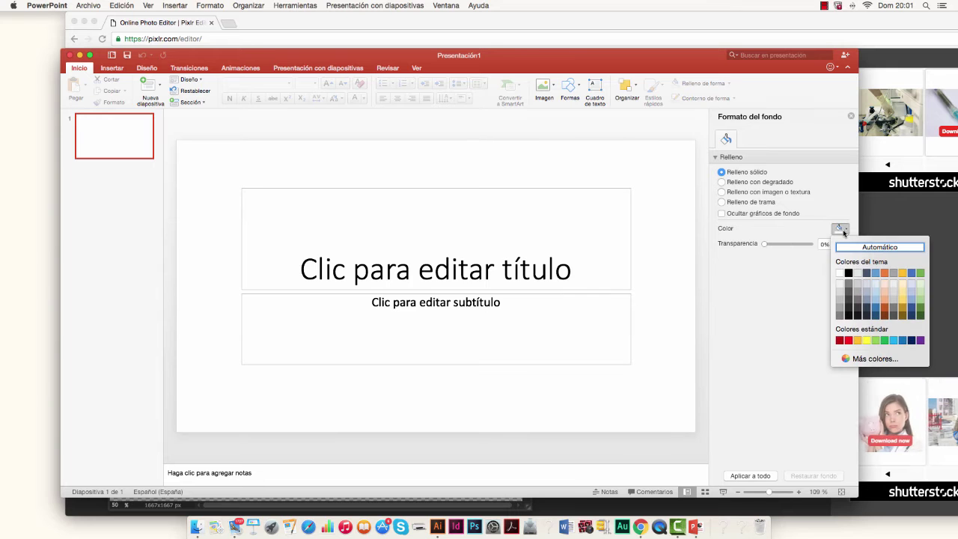